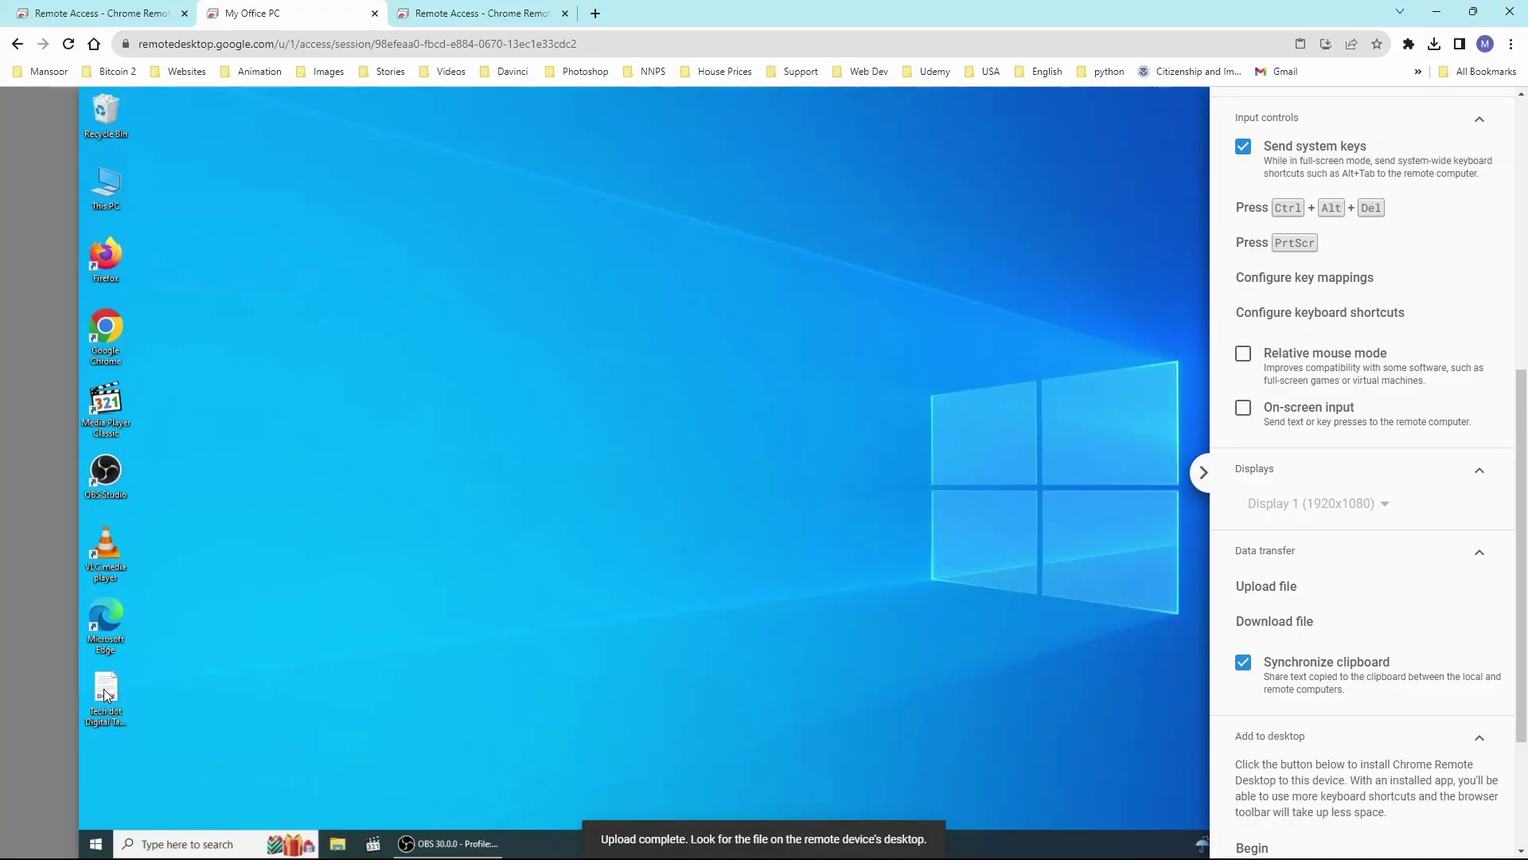
Open a document on the remote computer and start downloading a file from it
double_click(106, 692)
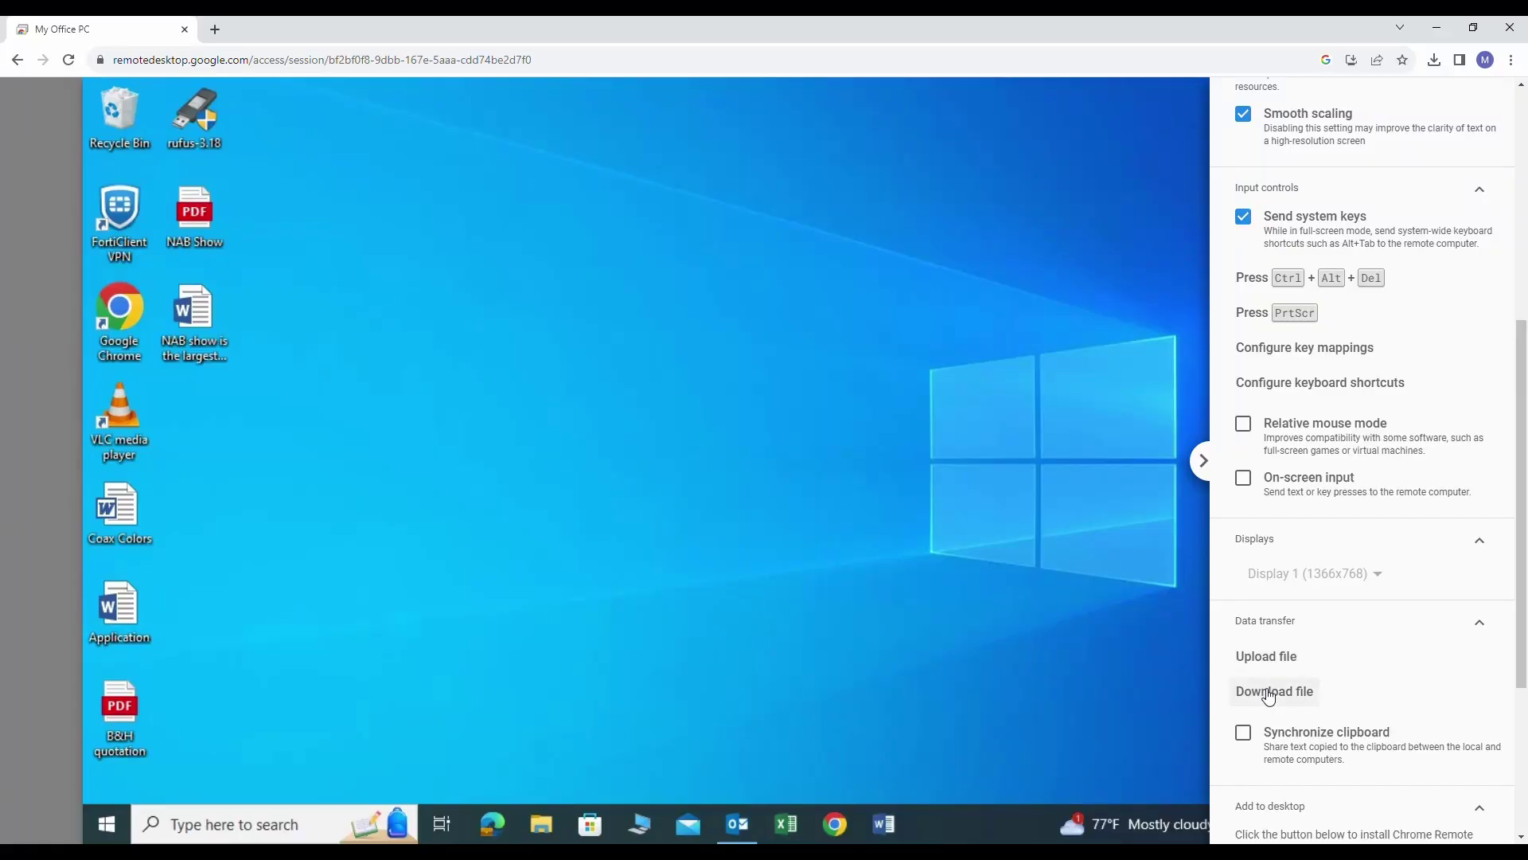
click(1268, 692)
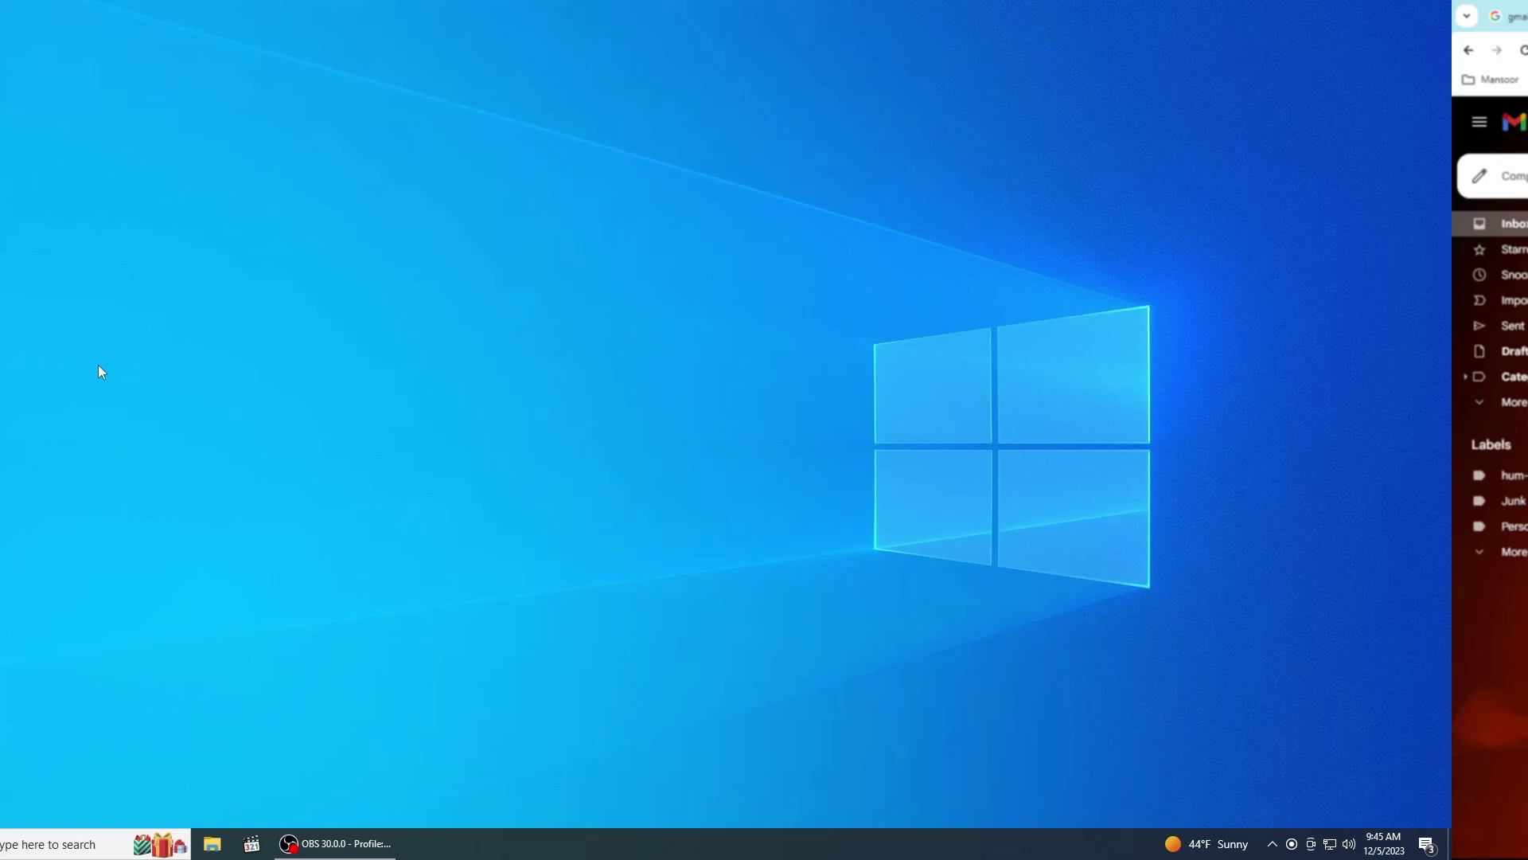
Launch Chrome, search Google for "chrome remote desktop" and open the Chrome Remote Desktop site
double_click(40, 278)
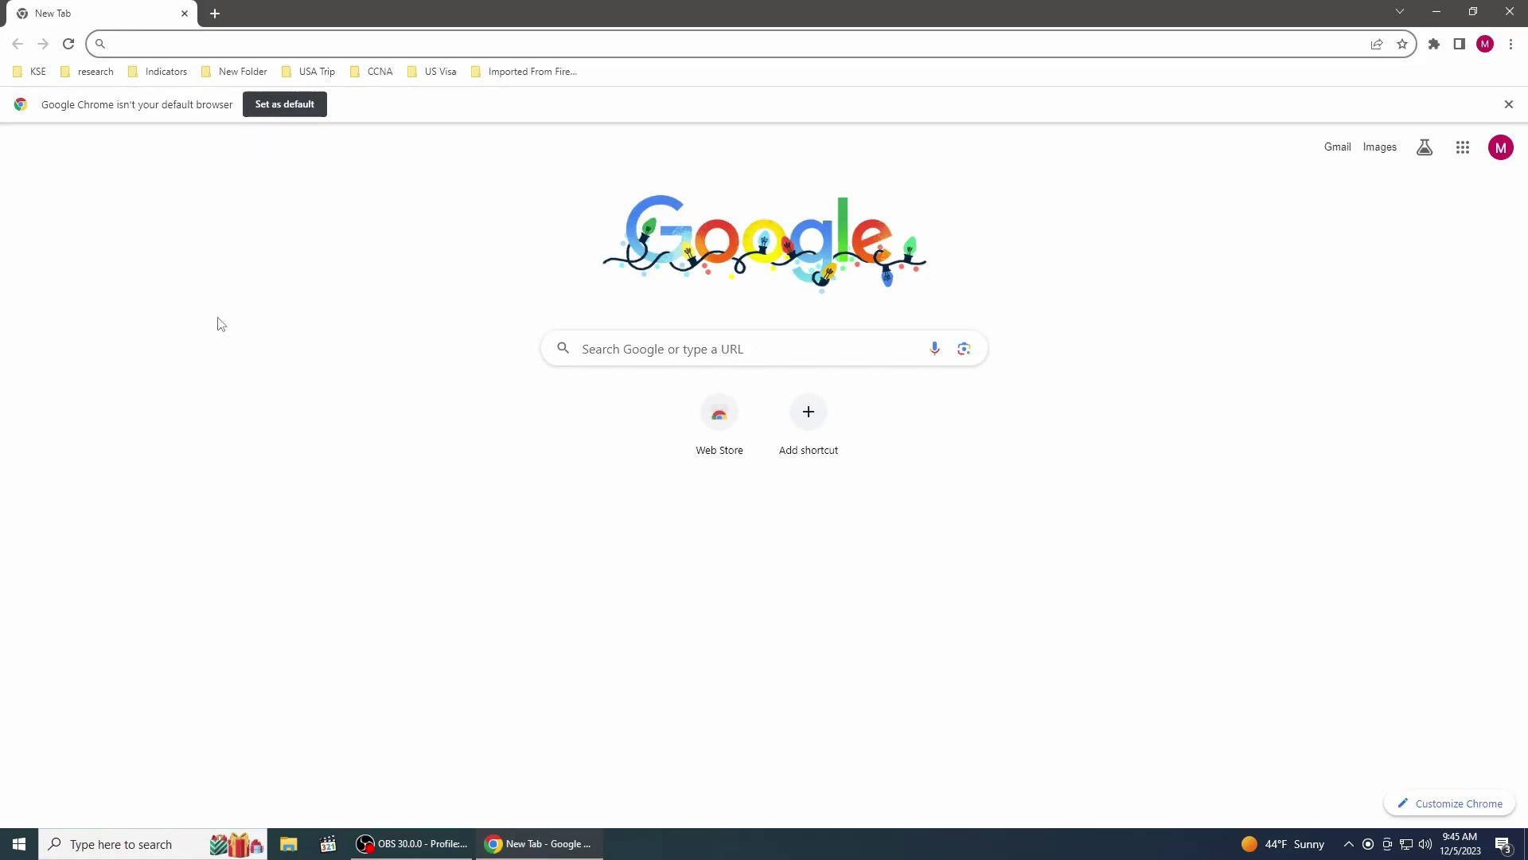
click(582, 347)
text(chrome re)
key(Return)
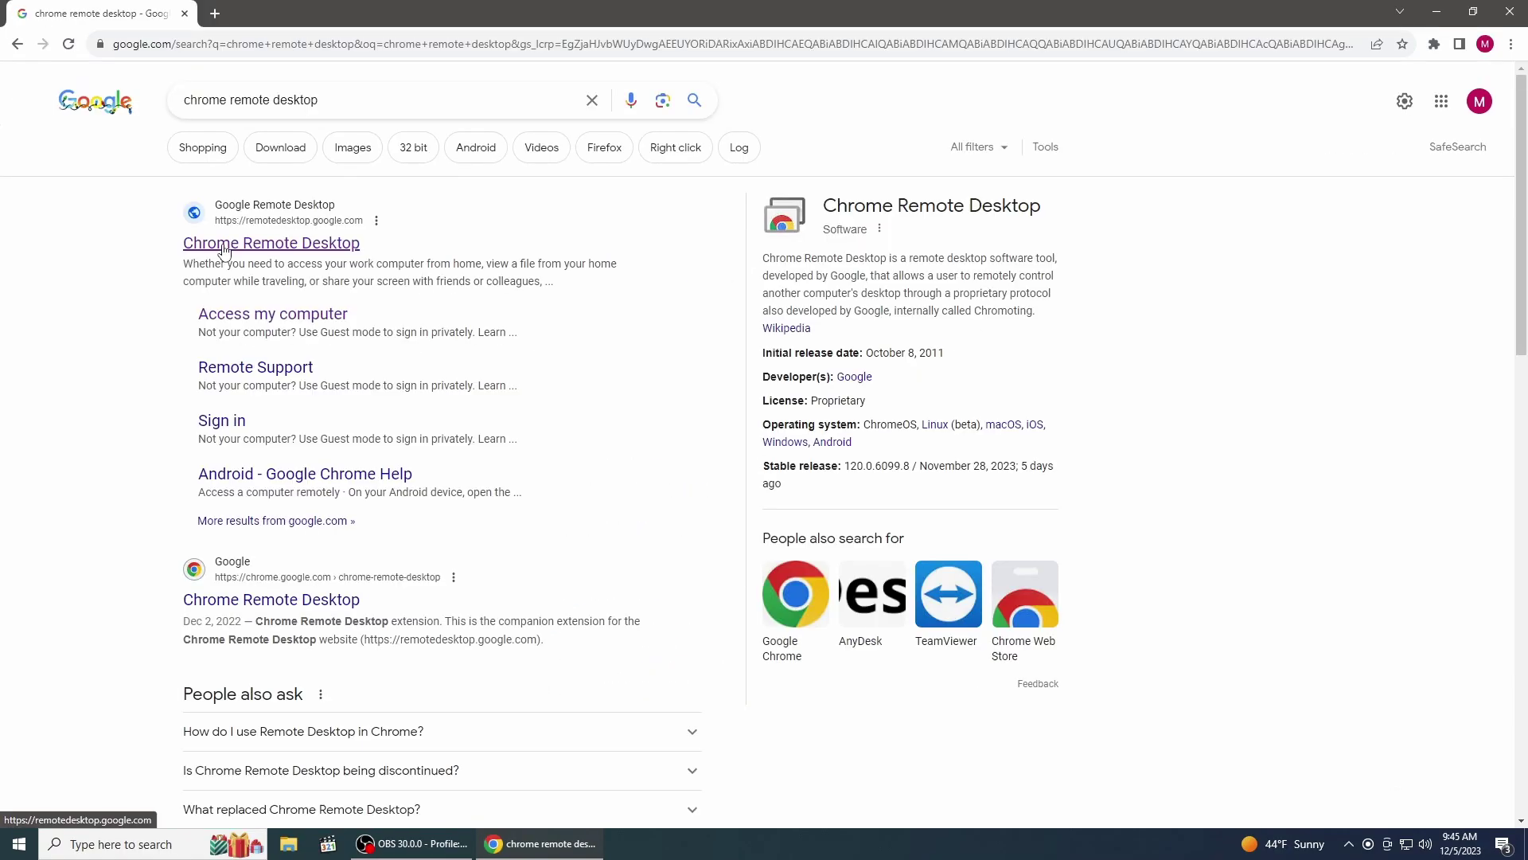
click(223, 249)
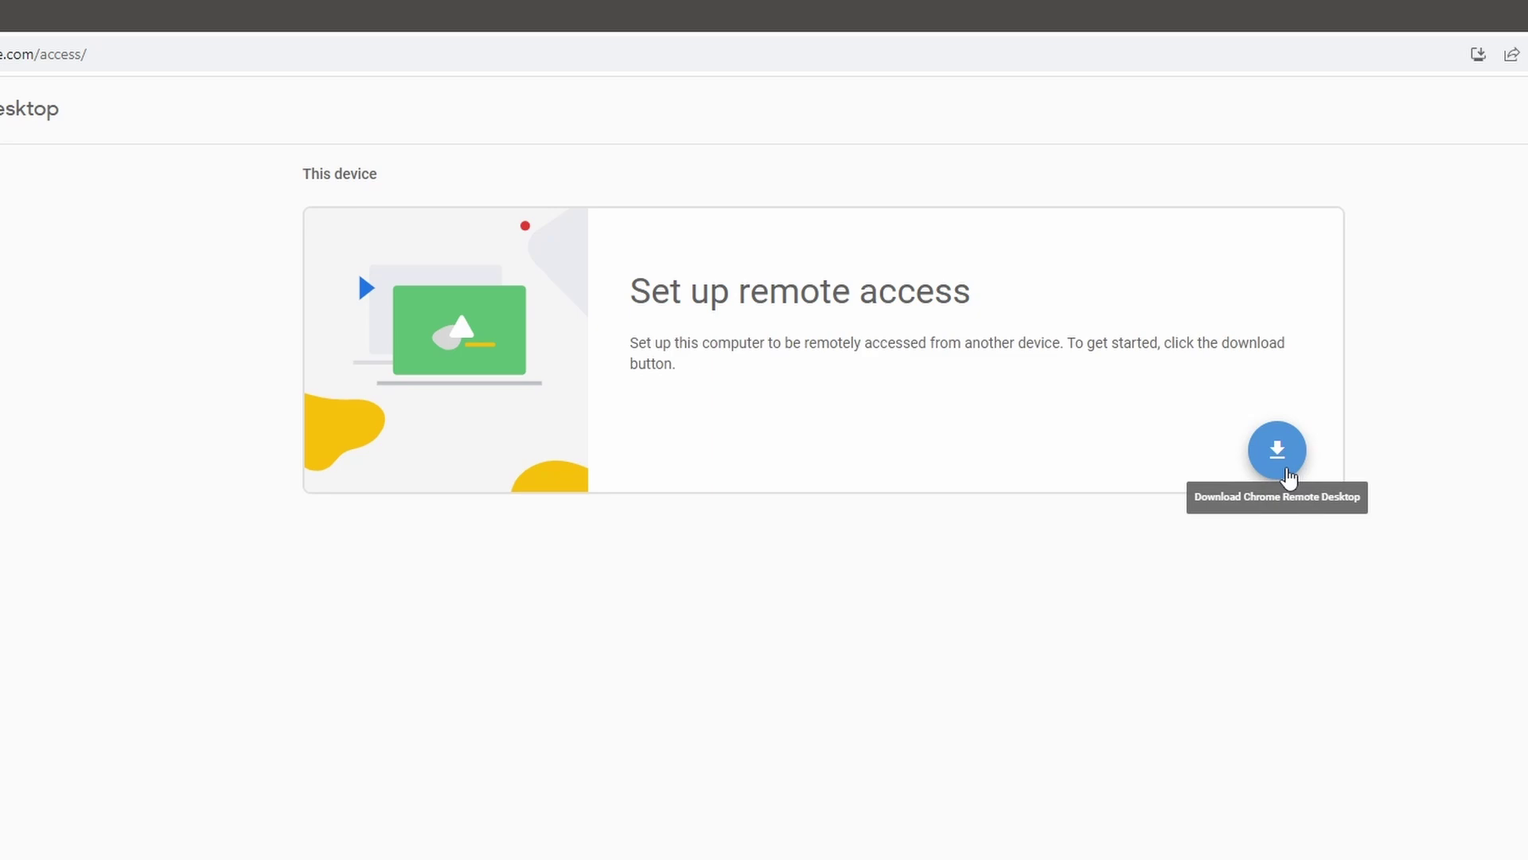
Download the Chrome Remote Desktop host and run the chromeremotedesktophost.msi installer
click(1286, 469)
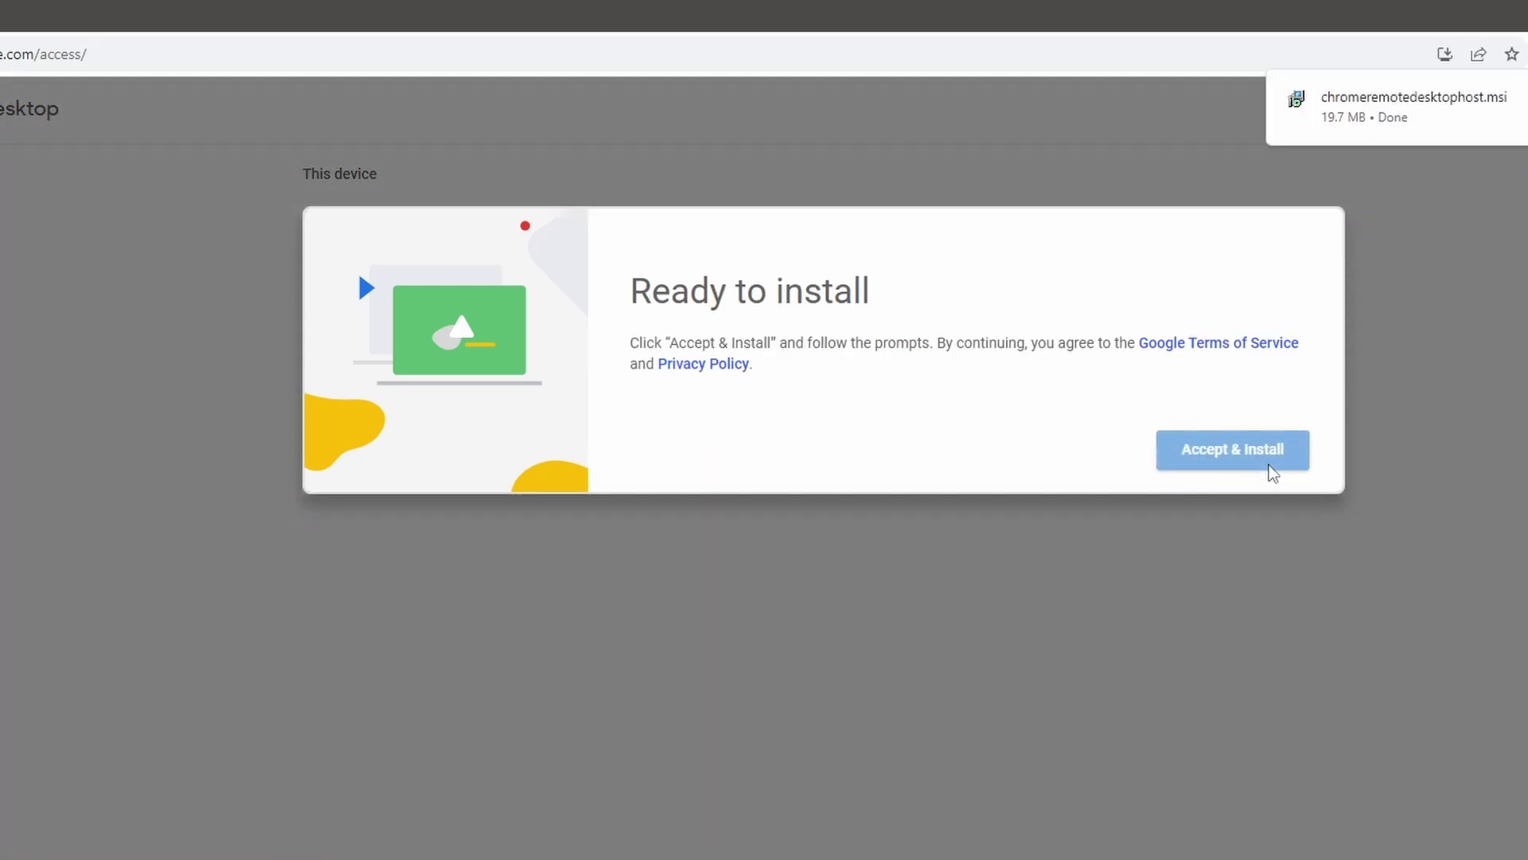
click(1386, 106)
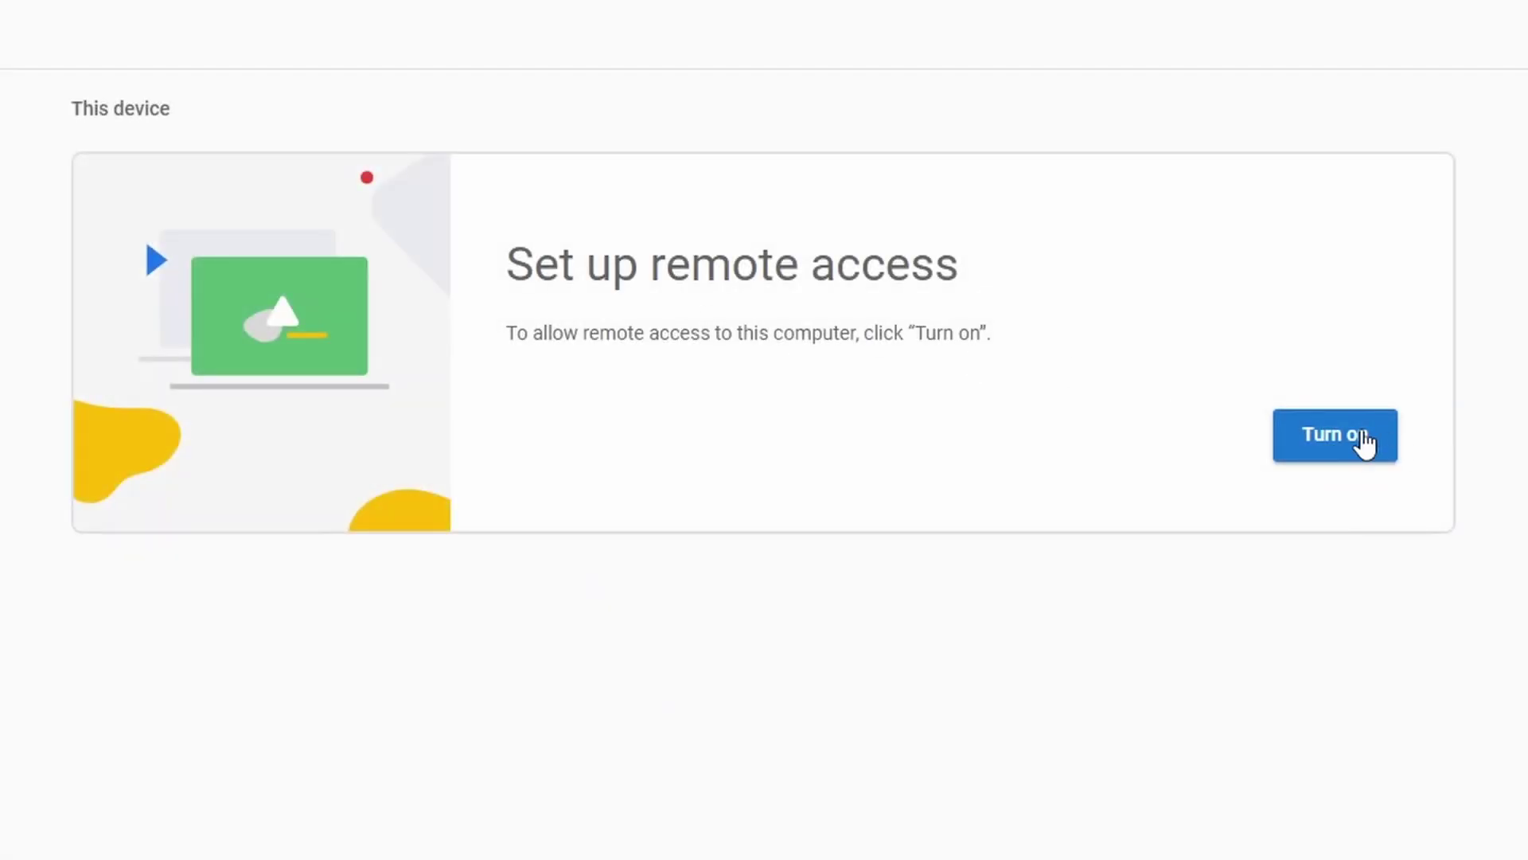
Turn on remote access, replace the default DESKTOP name with "My Office PC" and continue
click(1347, 437)
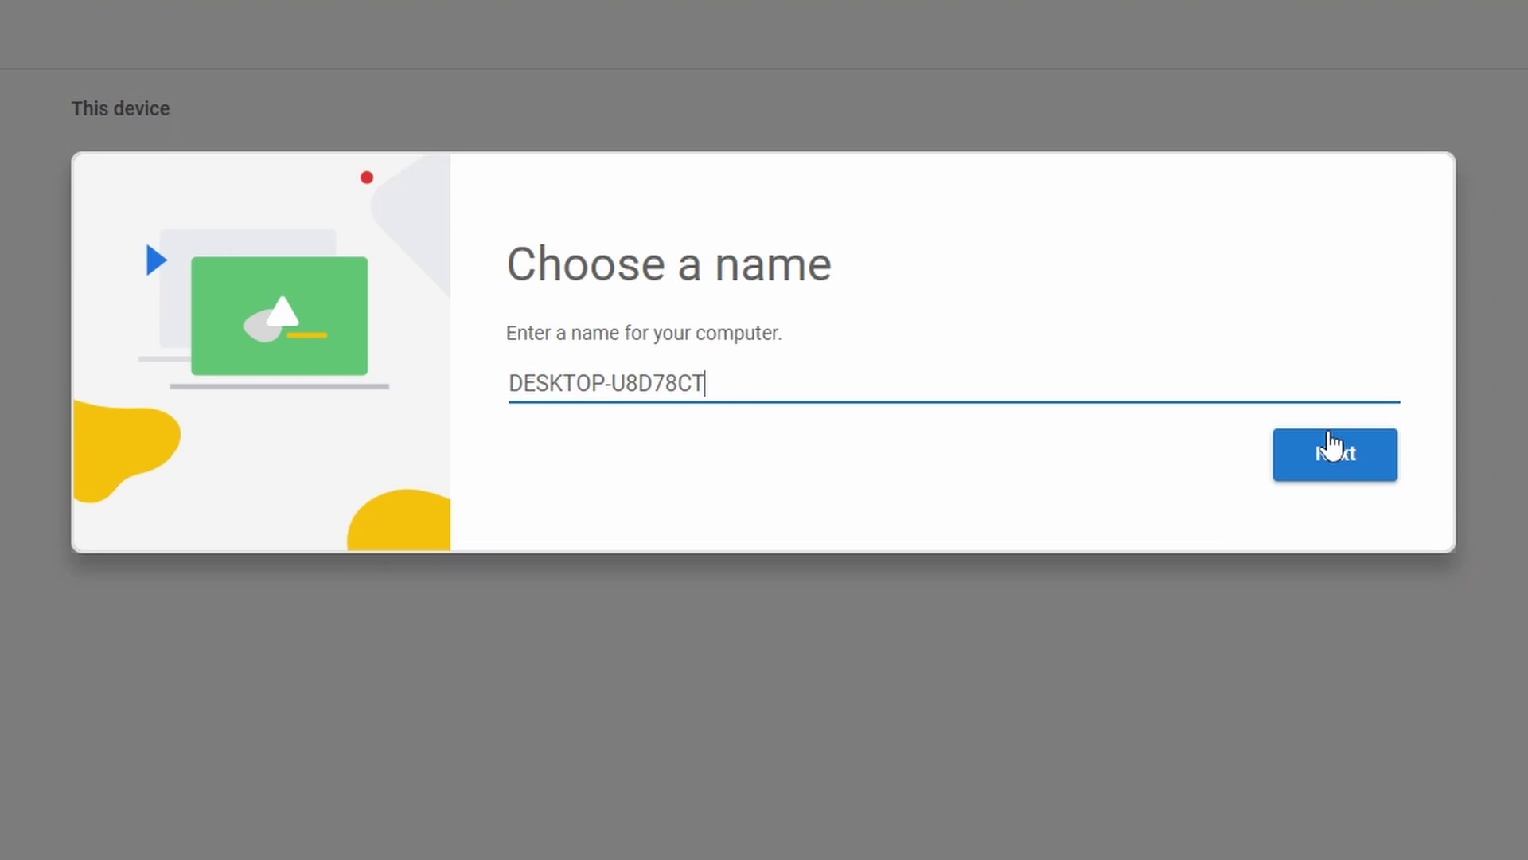
key(BackSpace)
key(BackSpace)
key(BackSpace)
key(BackSpace)
key(BackSpace)
key(BackSpace)
key(BackSpace)
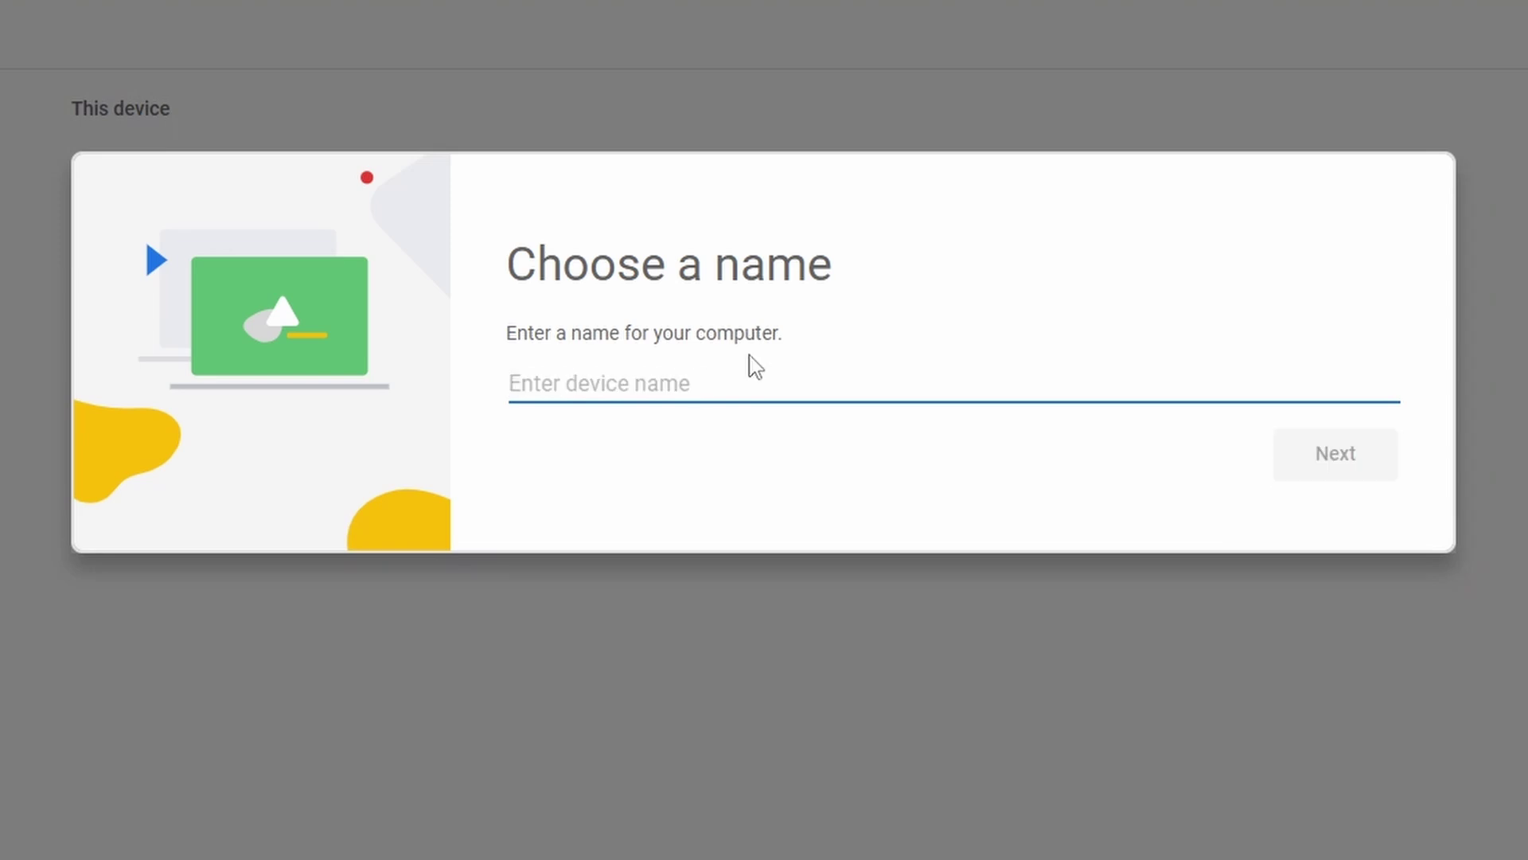
text(My )
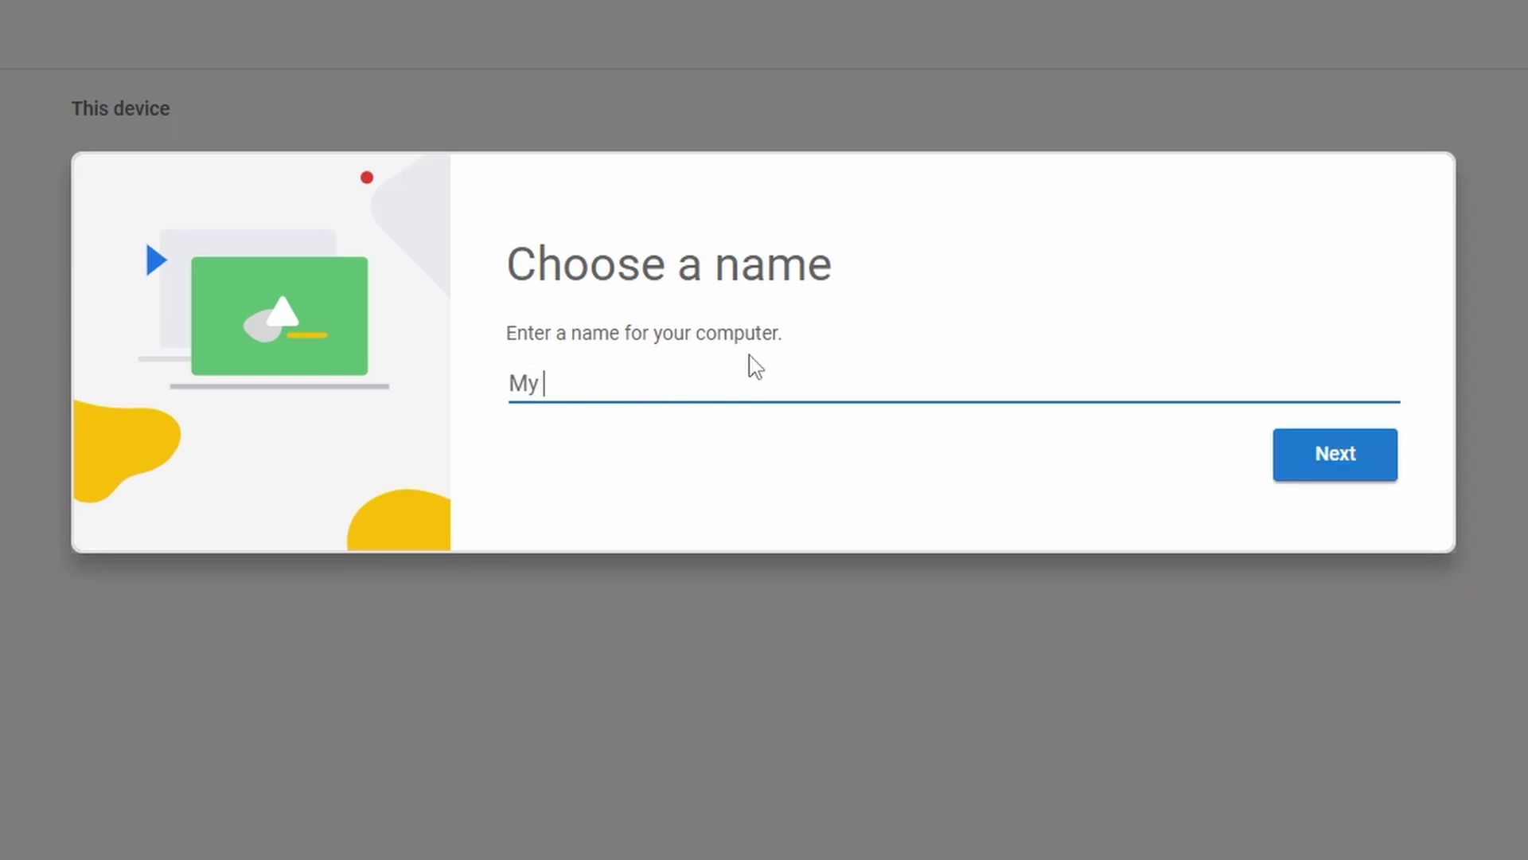
text(Office PC)
click(1342, 451)
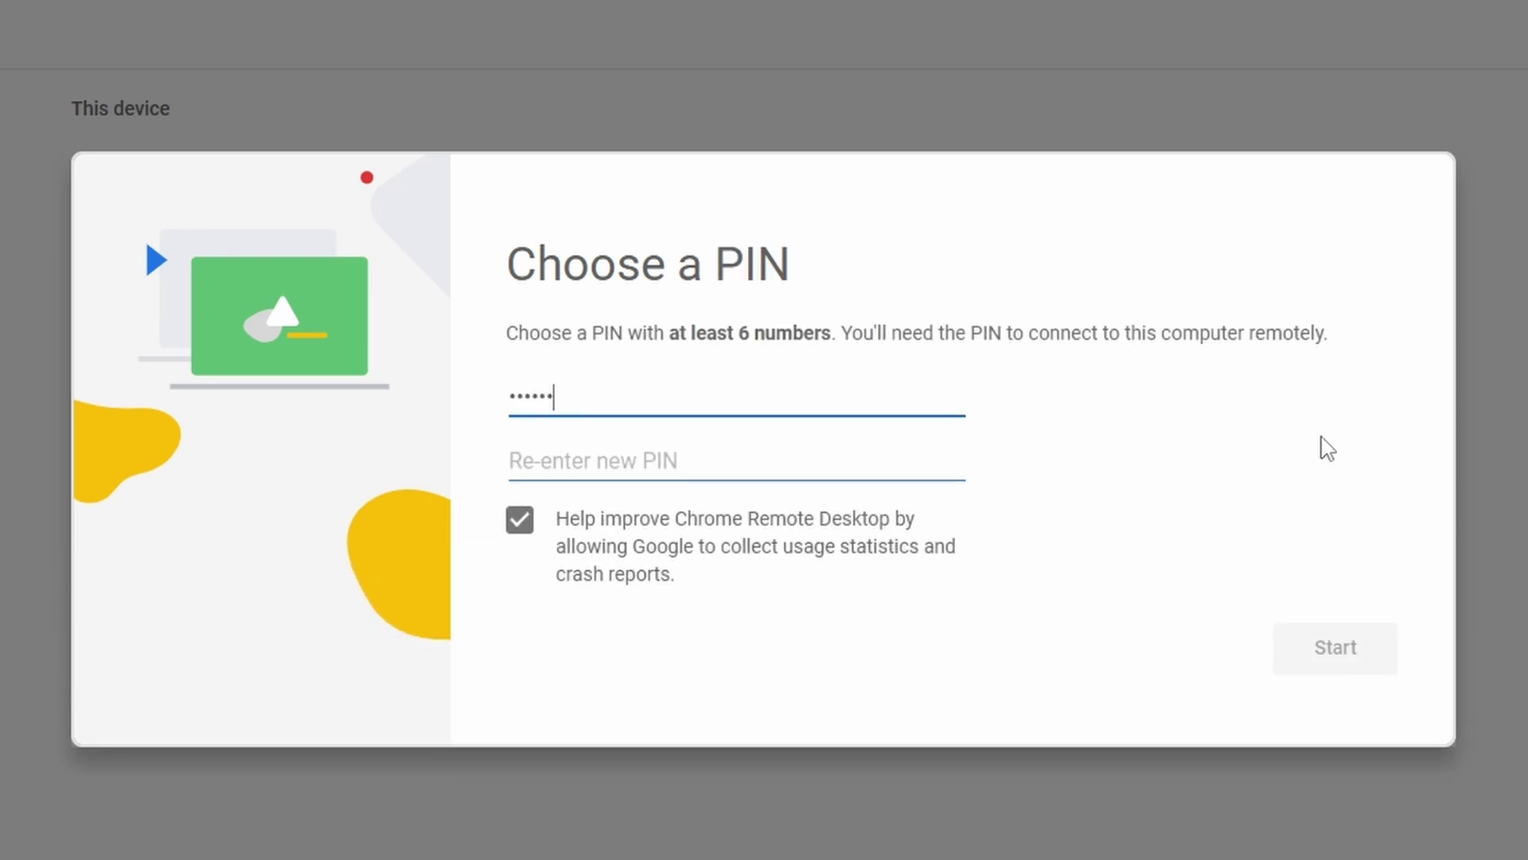
Re-enter the six-digit PIN to confirm it and start remote access for My Office PC
click(717, 451)
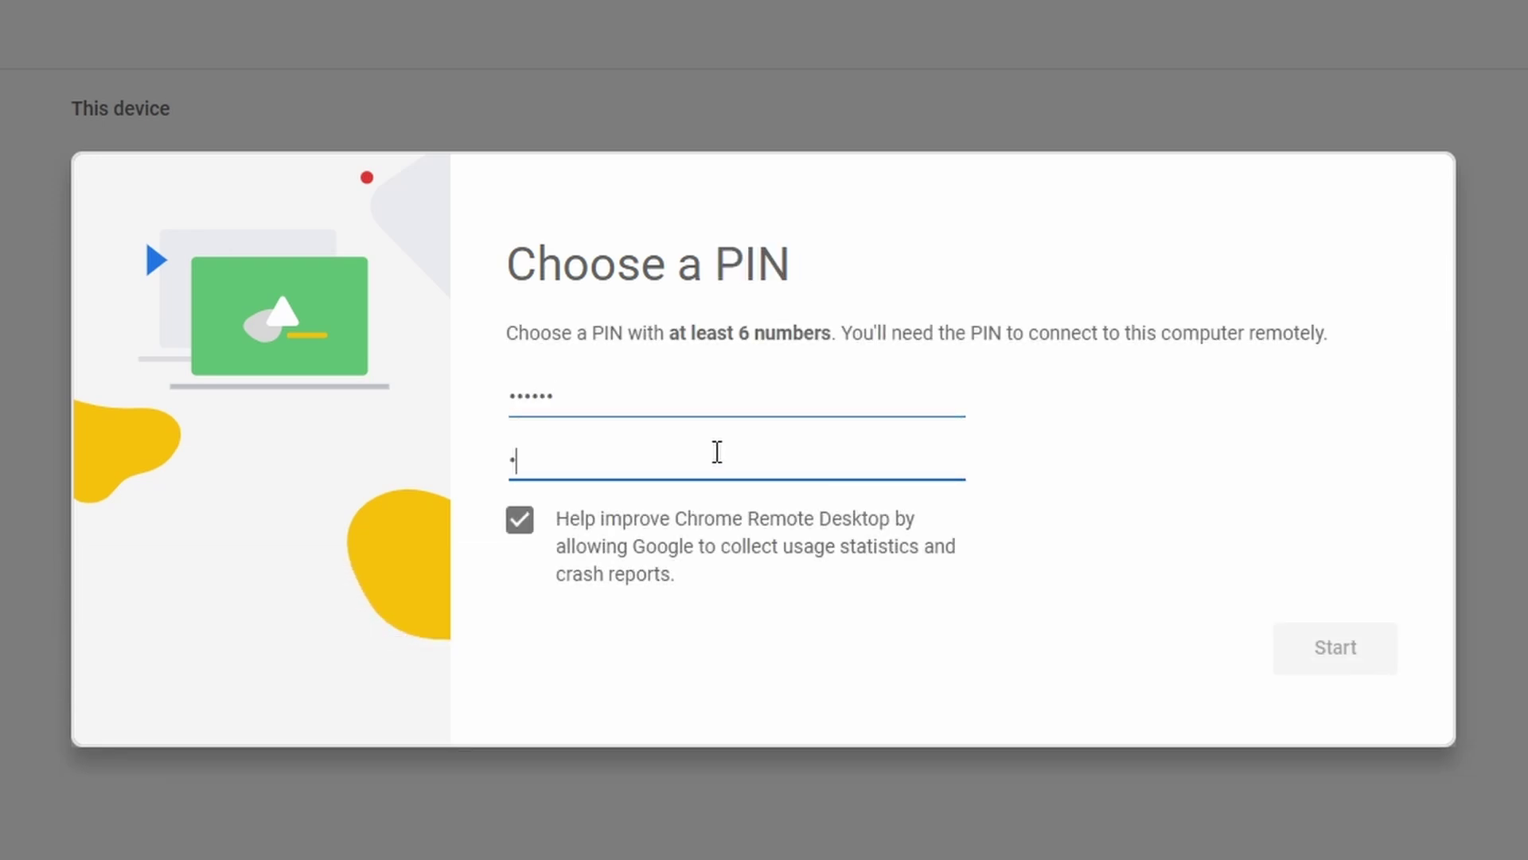
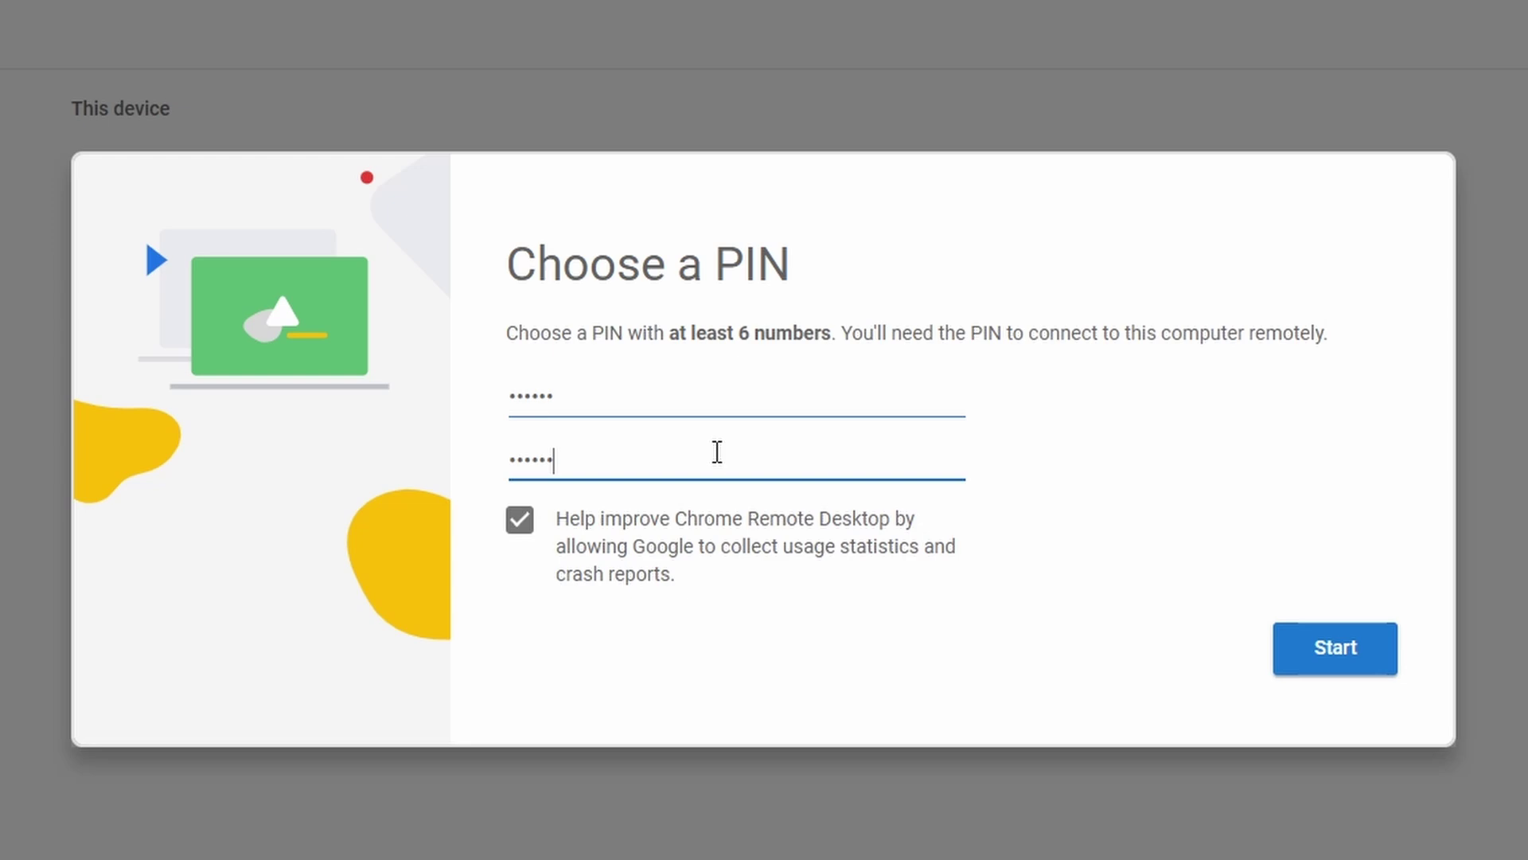
click(1304, 654)
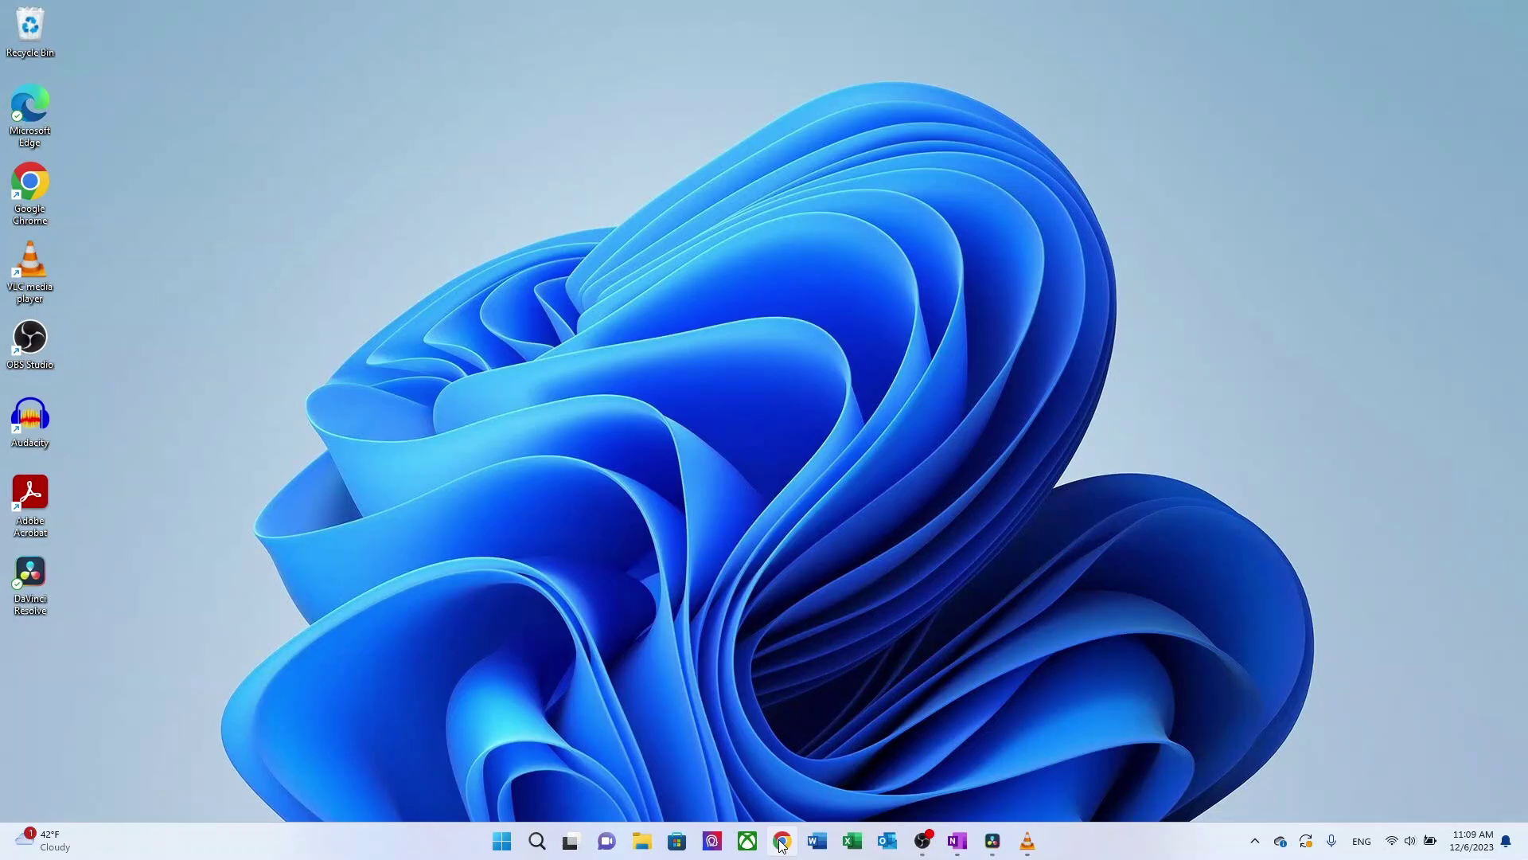
On the second computer, launch Chrome, search "chrome remote desktop" and open remotedesktop.google.com
click(781, 843)
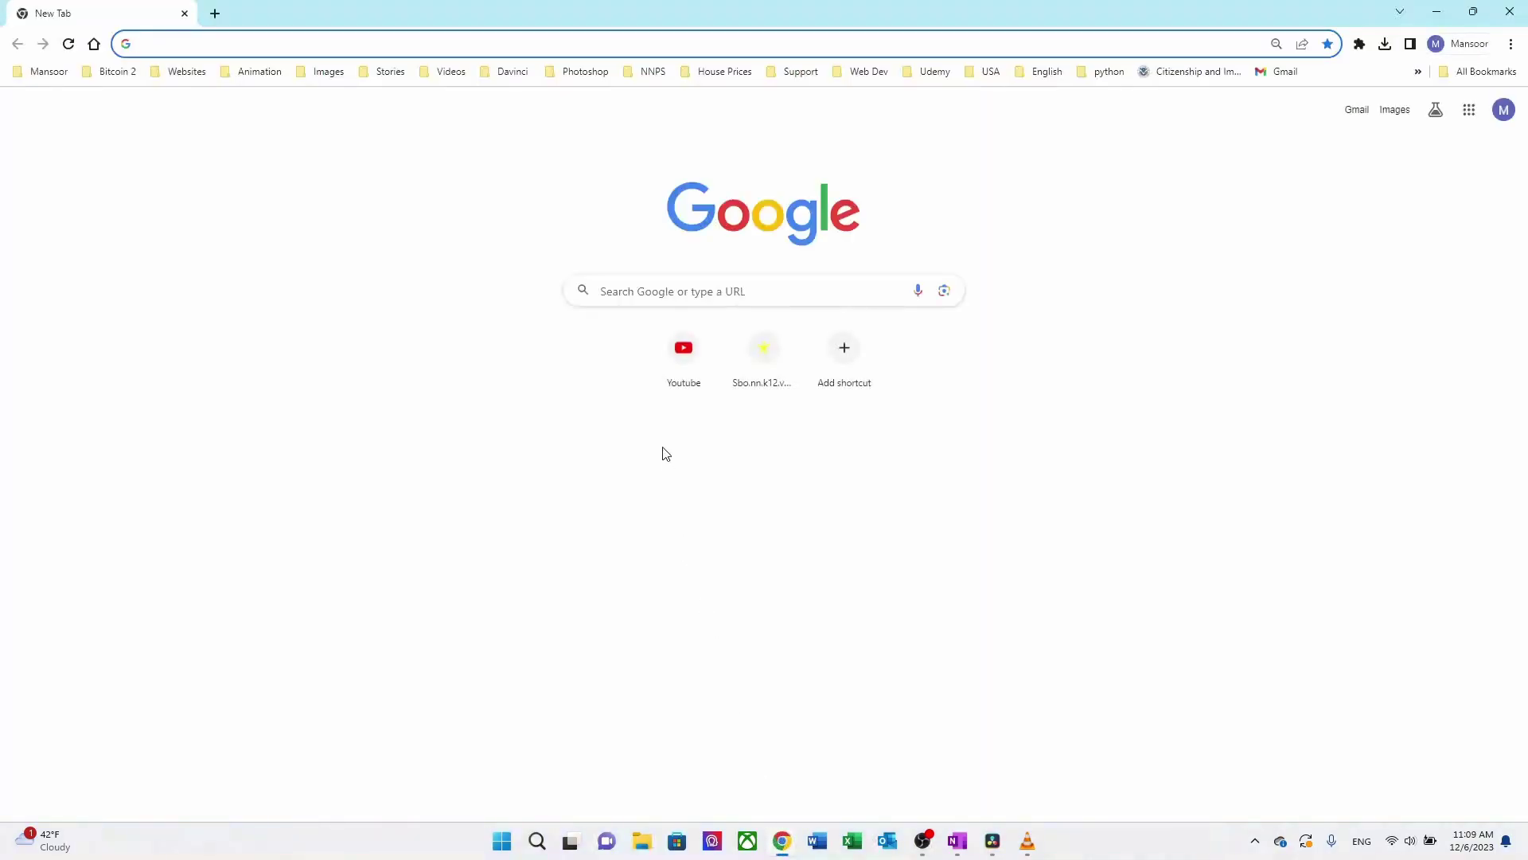
click(649, 297)
text(chrome remote desktop)
click(648, 322)
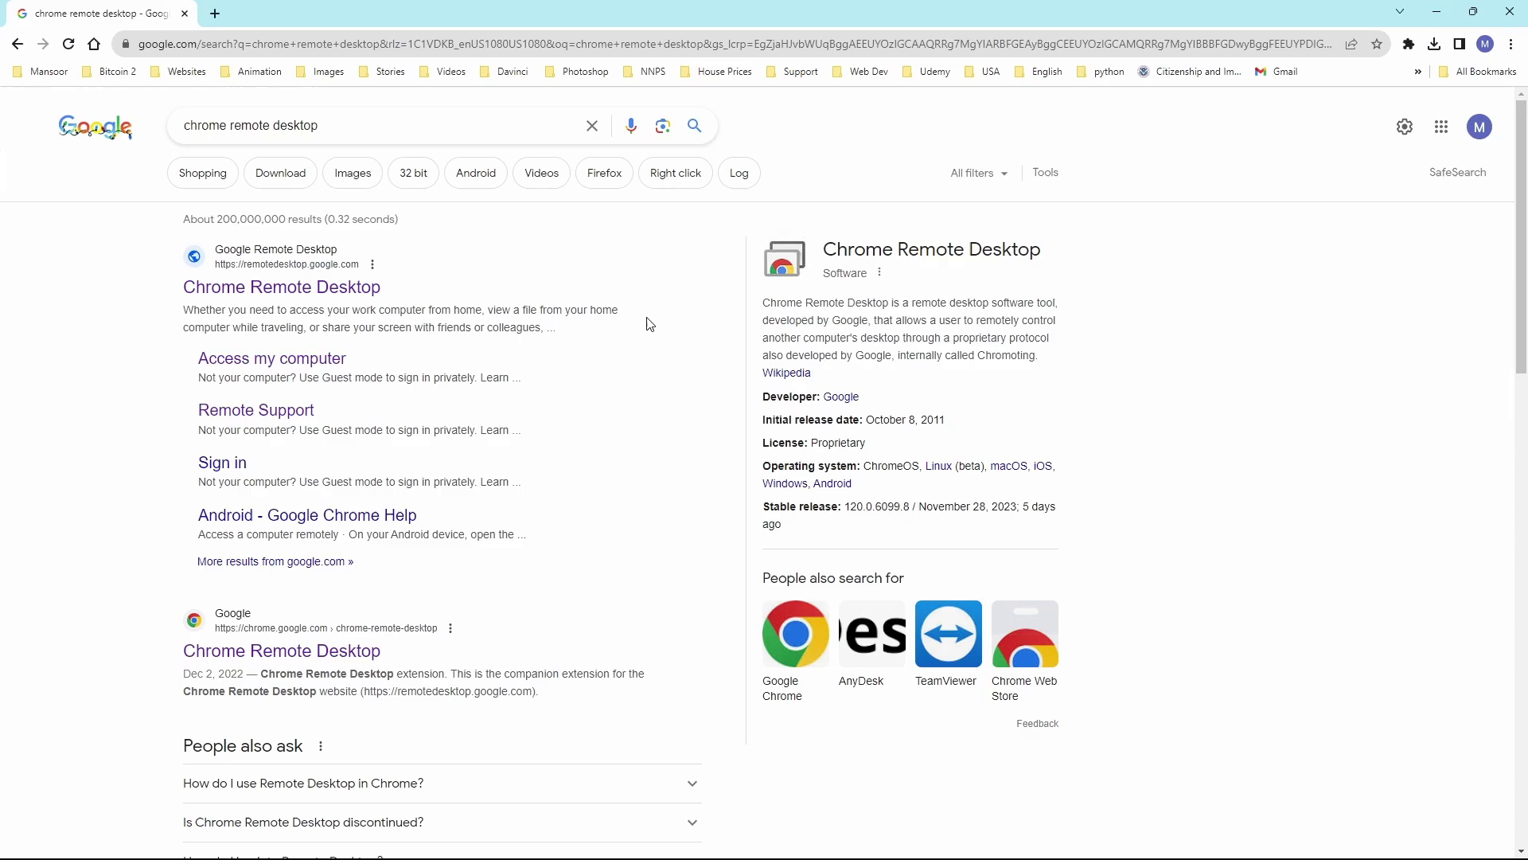
click(314, 297)
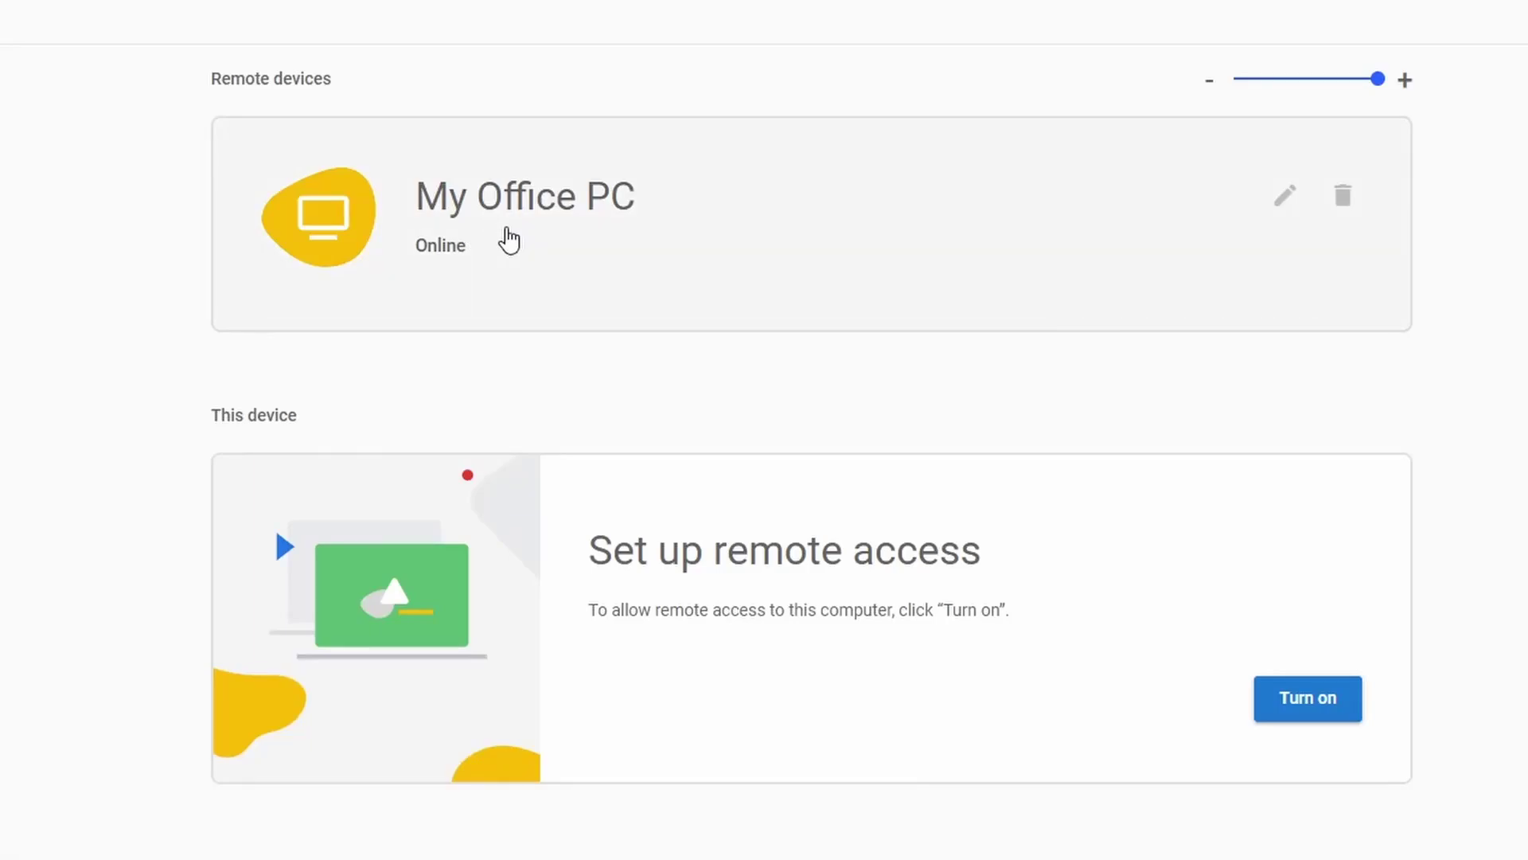
Connect to My Office PC with its PIN, ticking Remember my PIN on this device
click(506, 227)
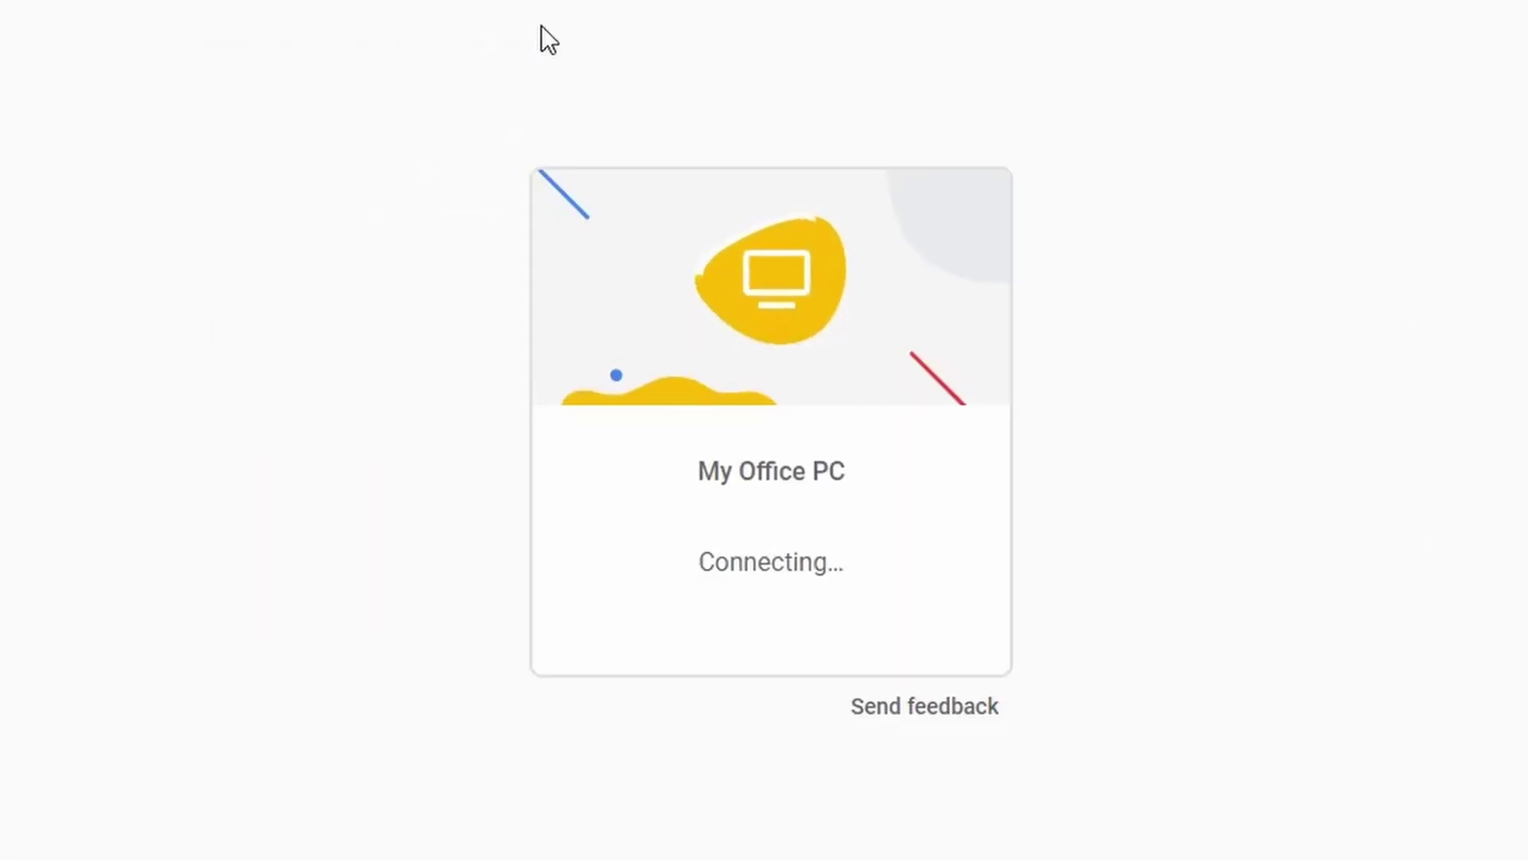
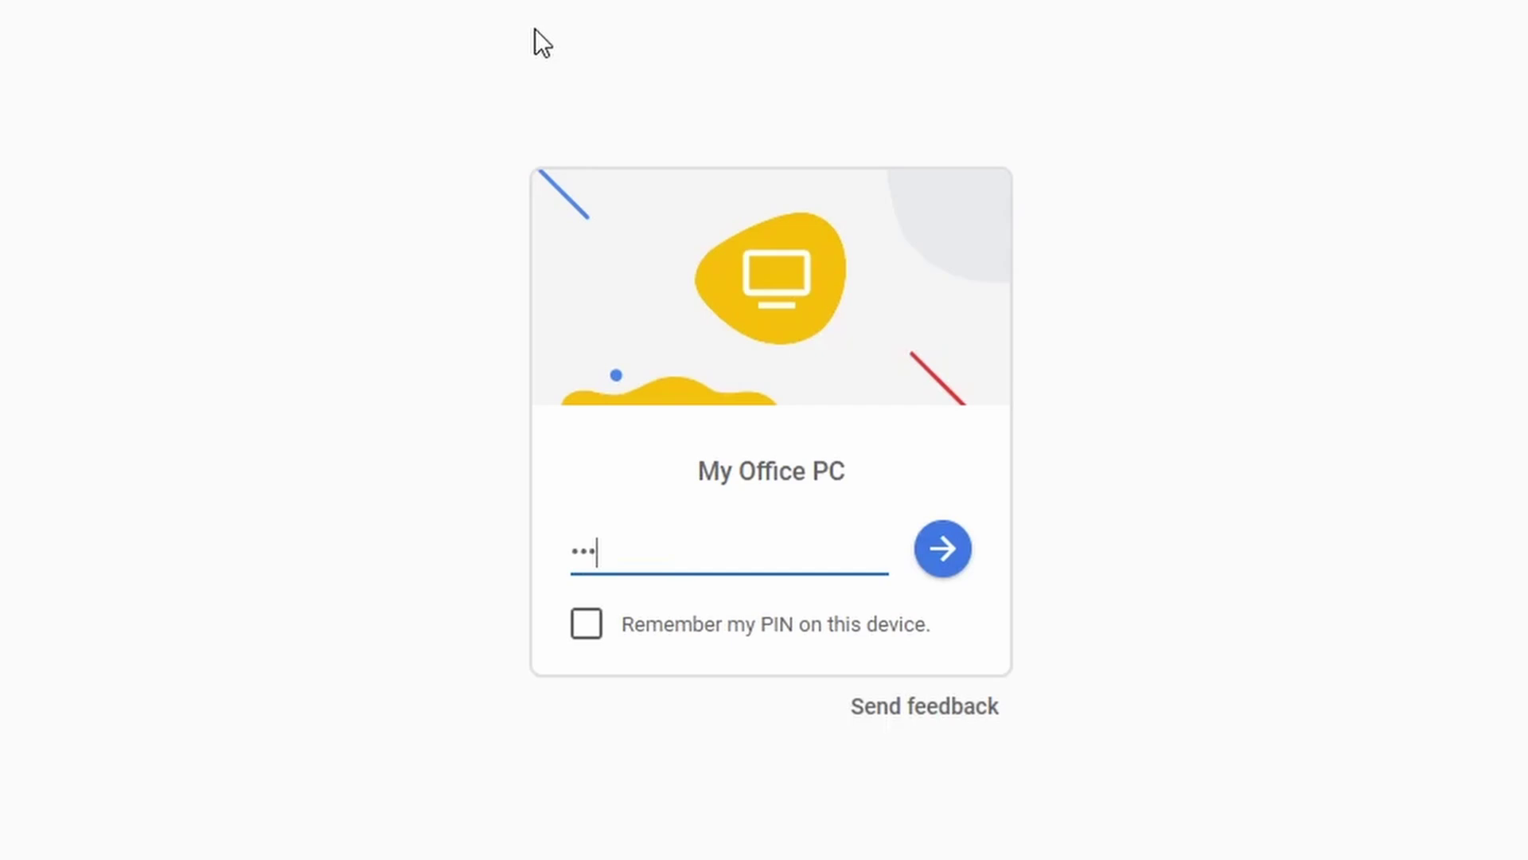
click(589, 625)
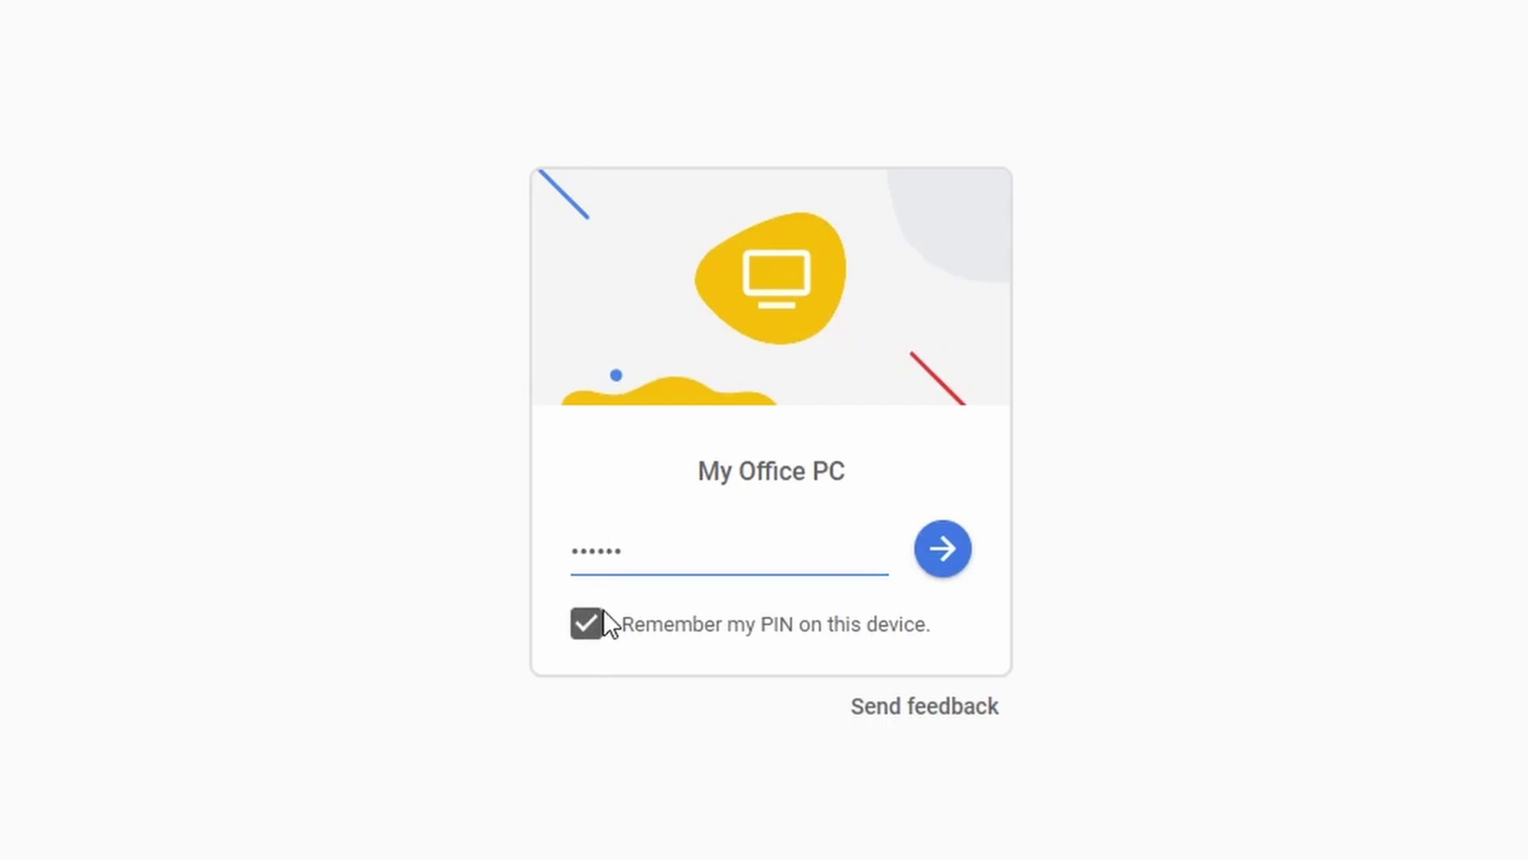
click(940, 556)
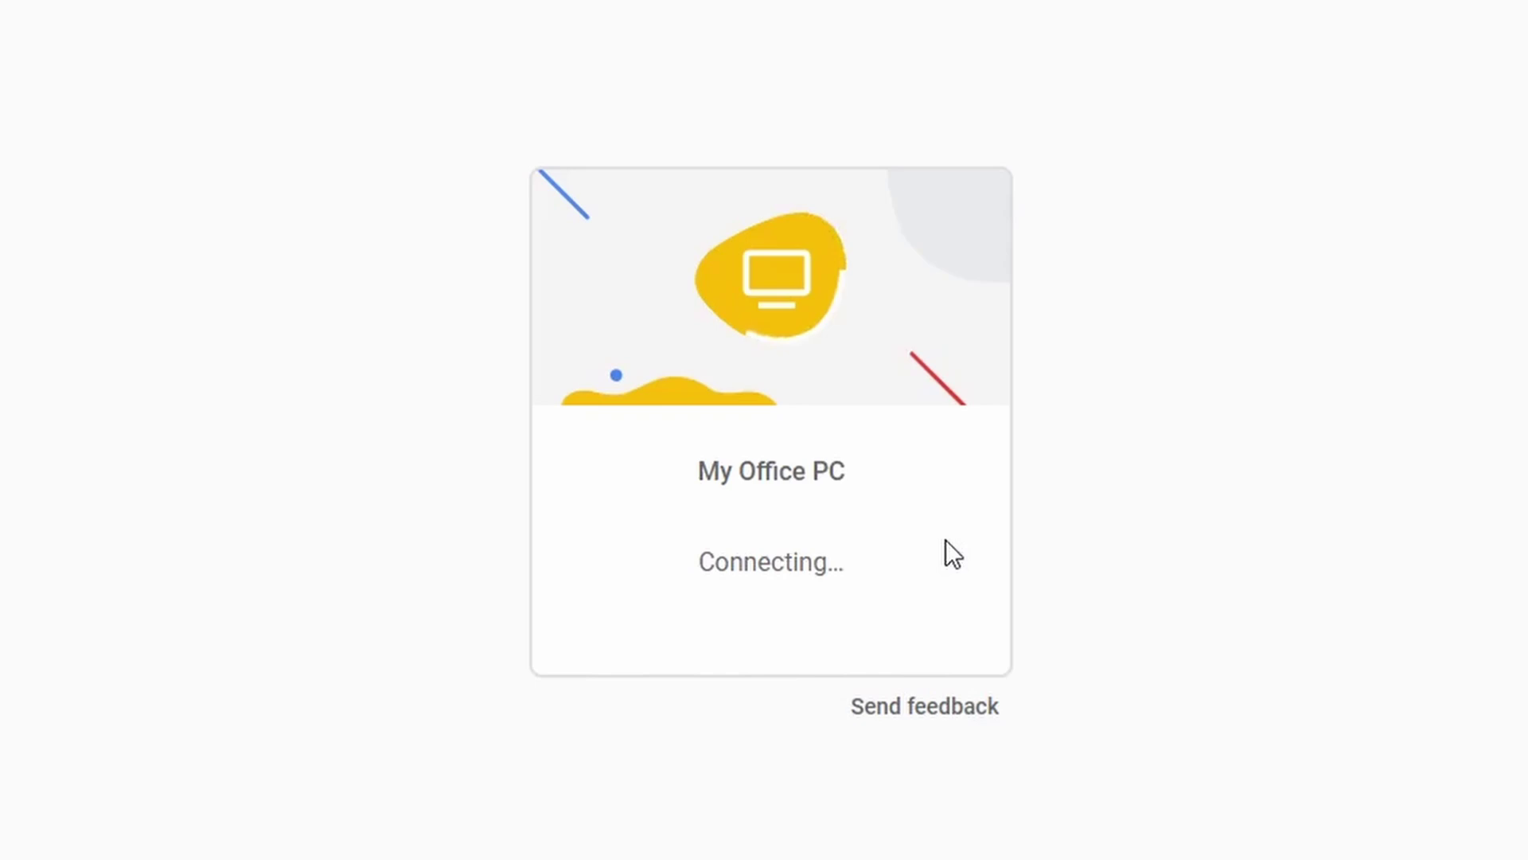
click(1368, 98)
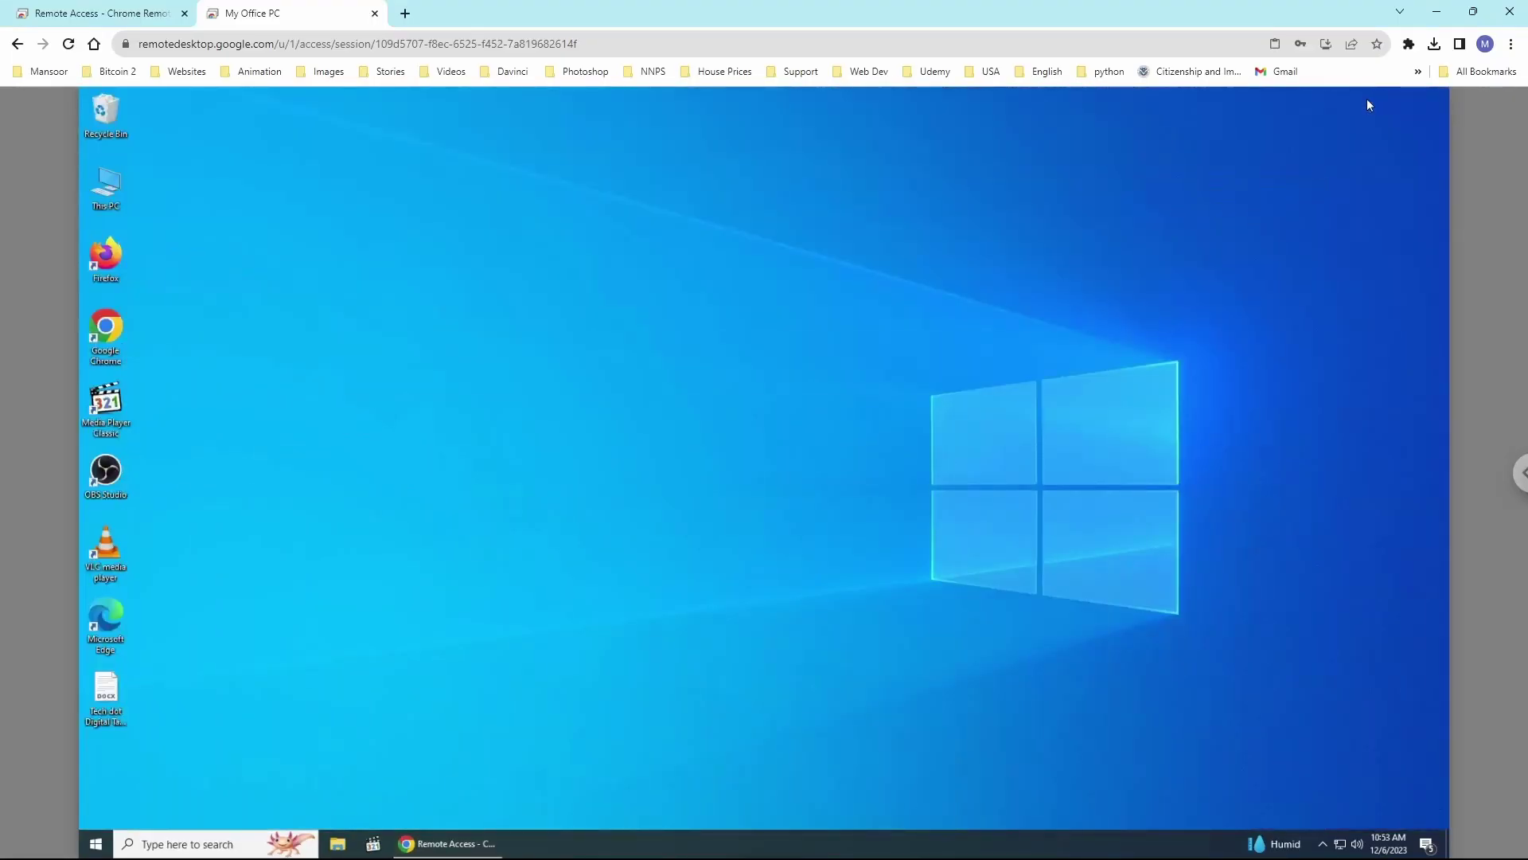
On the remote desktop, open This PC, the New Volume (D:) drive and the Job accomplished document
double_click(117, 192)
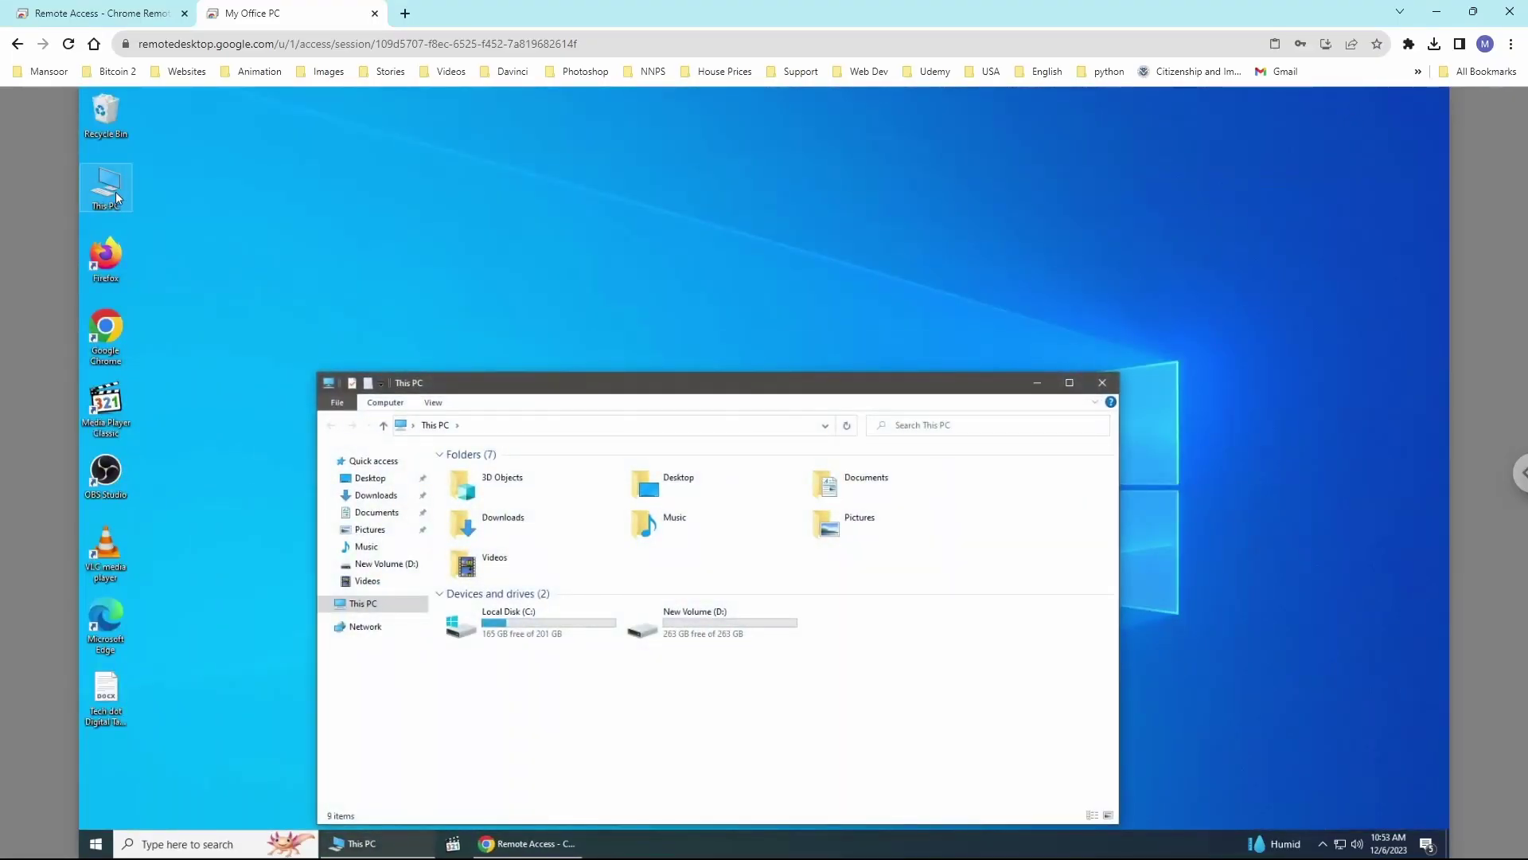
double_click(675, 621)
click(514, 517)
double_click(470, 520)
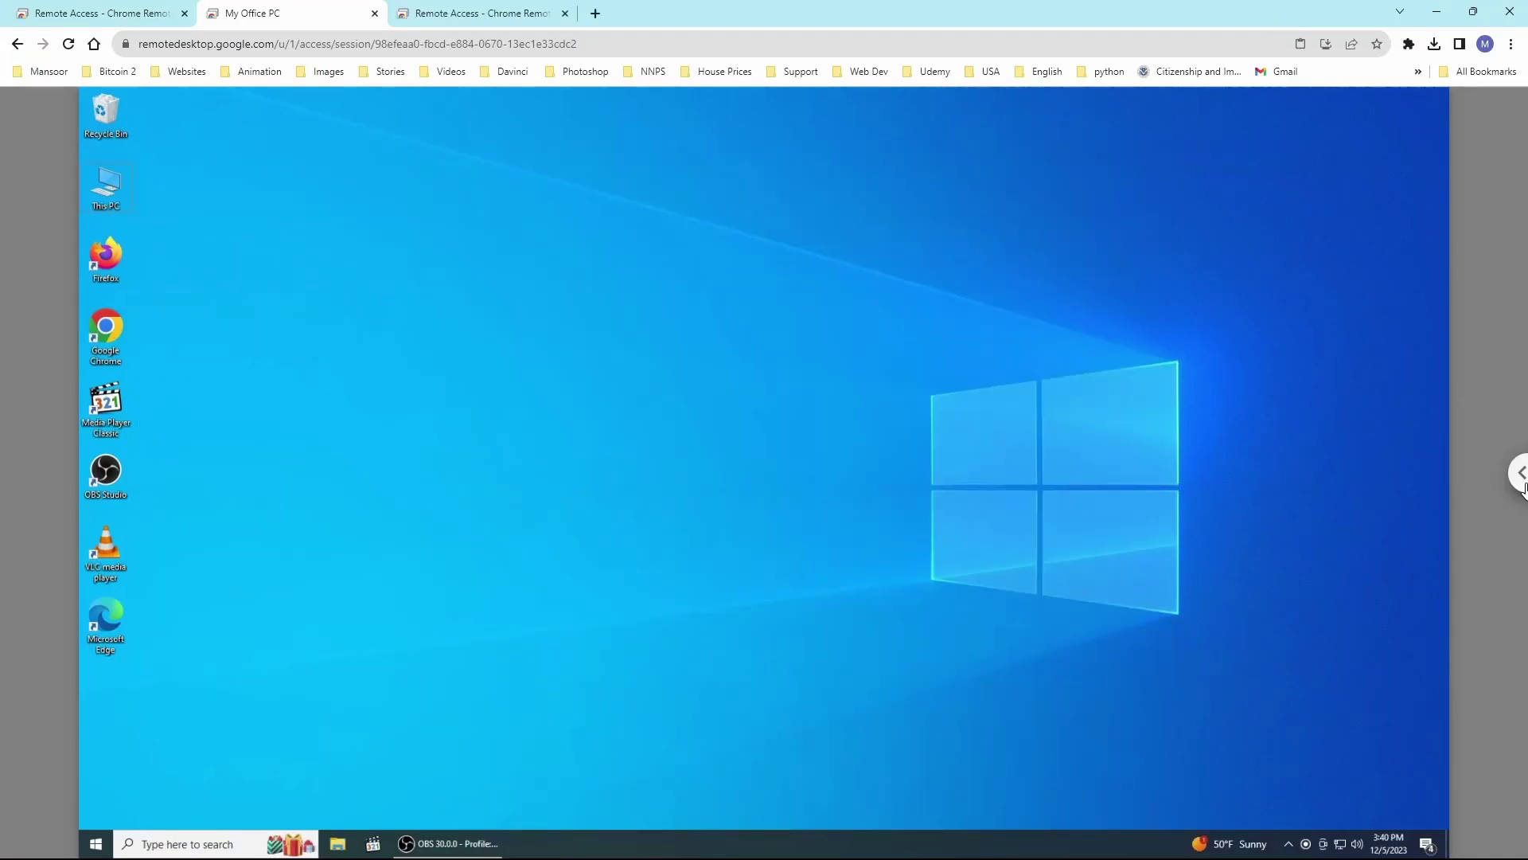
Show the session options panel, toggle its pin, then try Full-screen and return to windowed view
click(1521, 474)
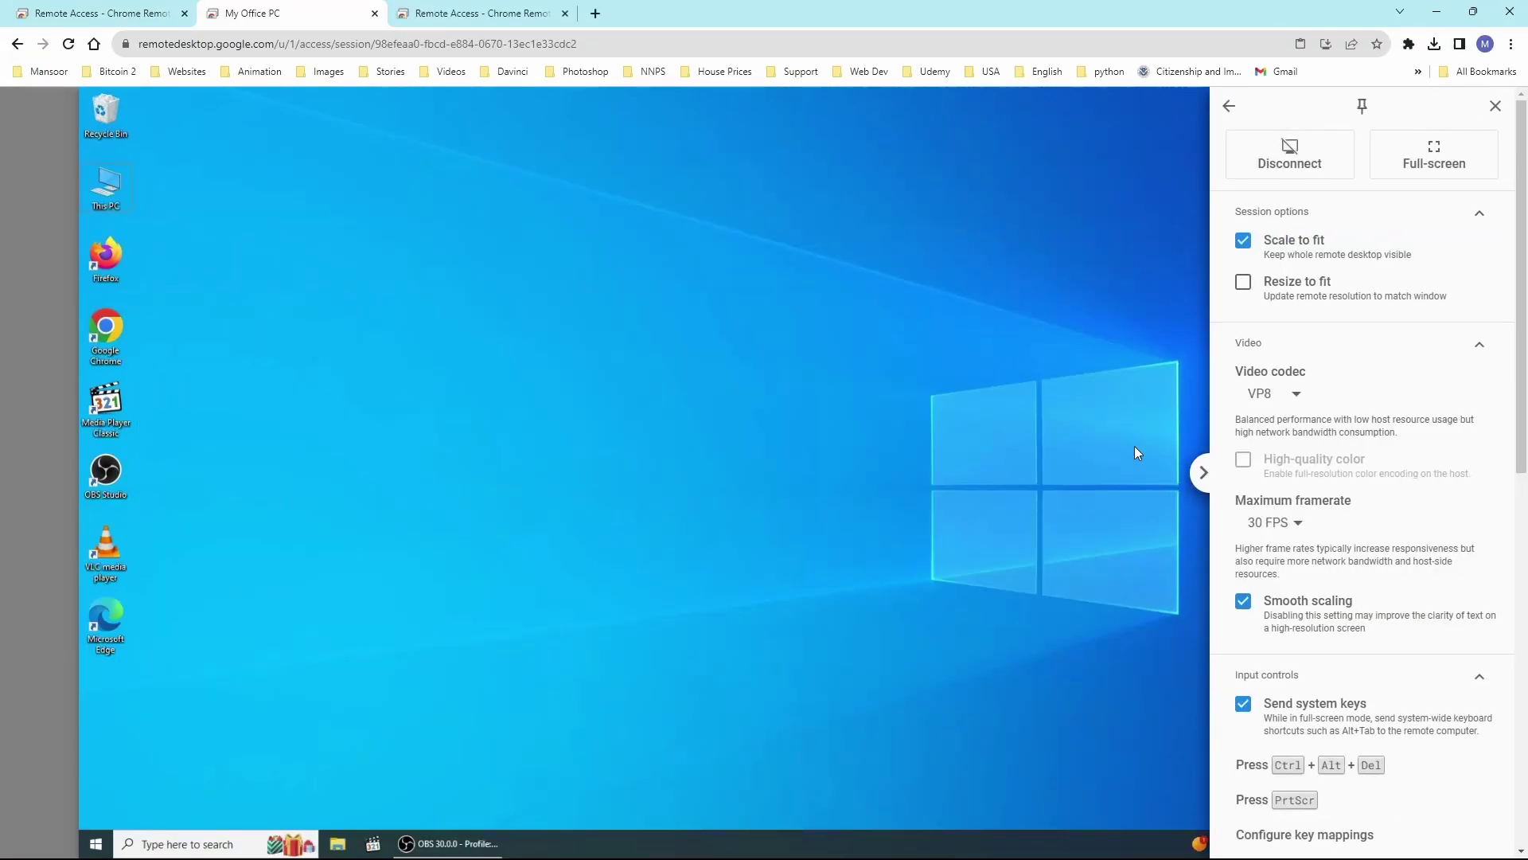
click(1361, 107)
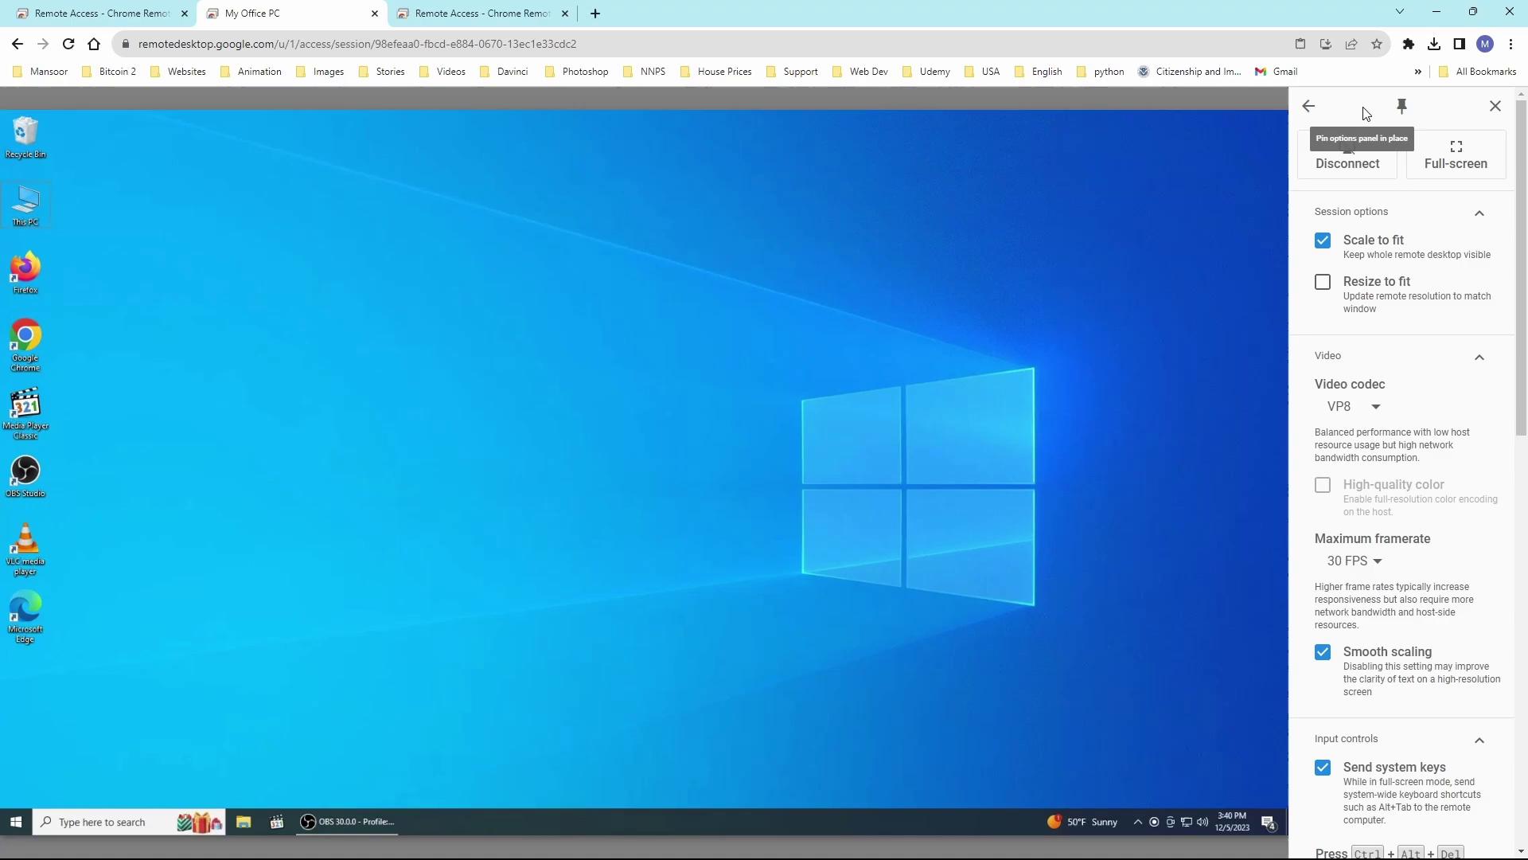
click(1403, 107)
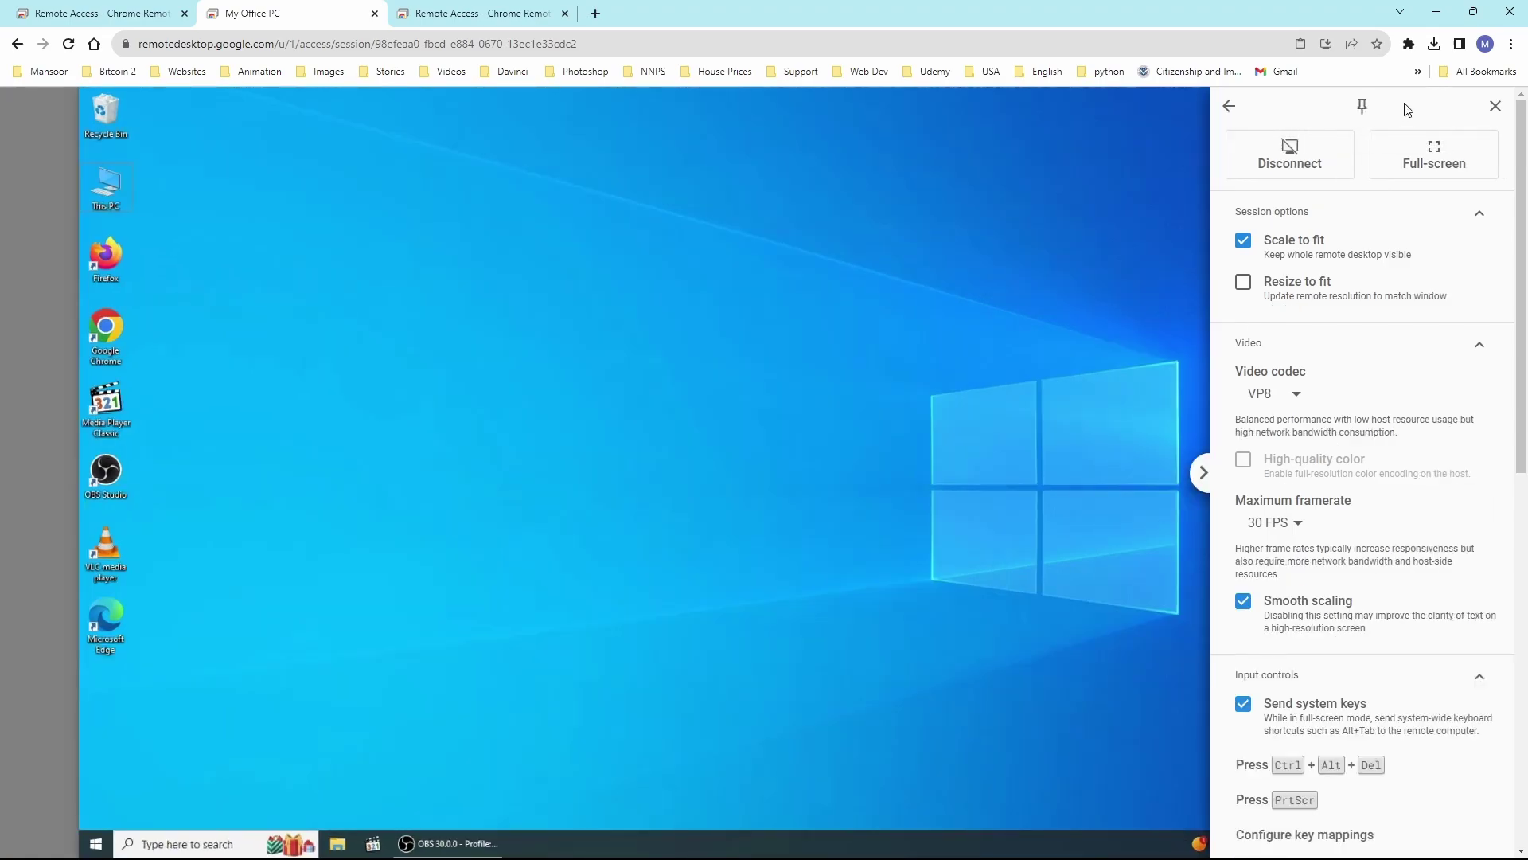
click(1435, 160)
click(1428, 68)
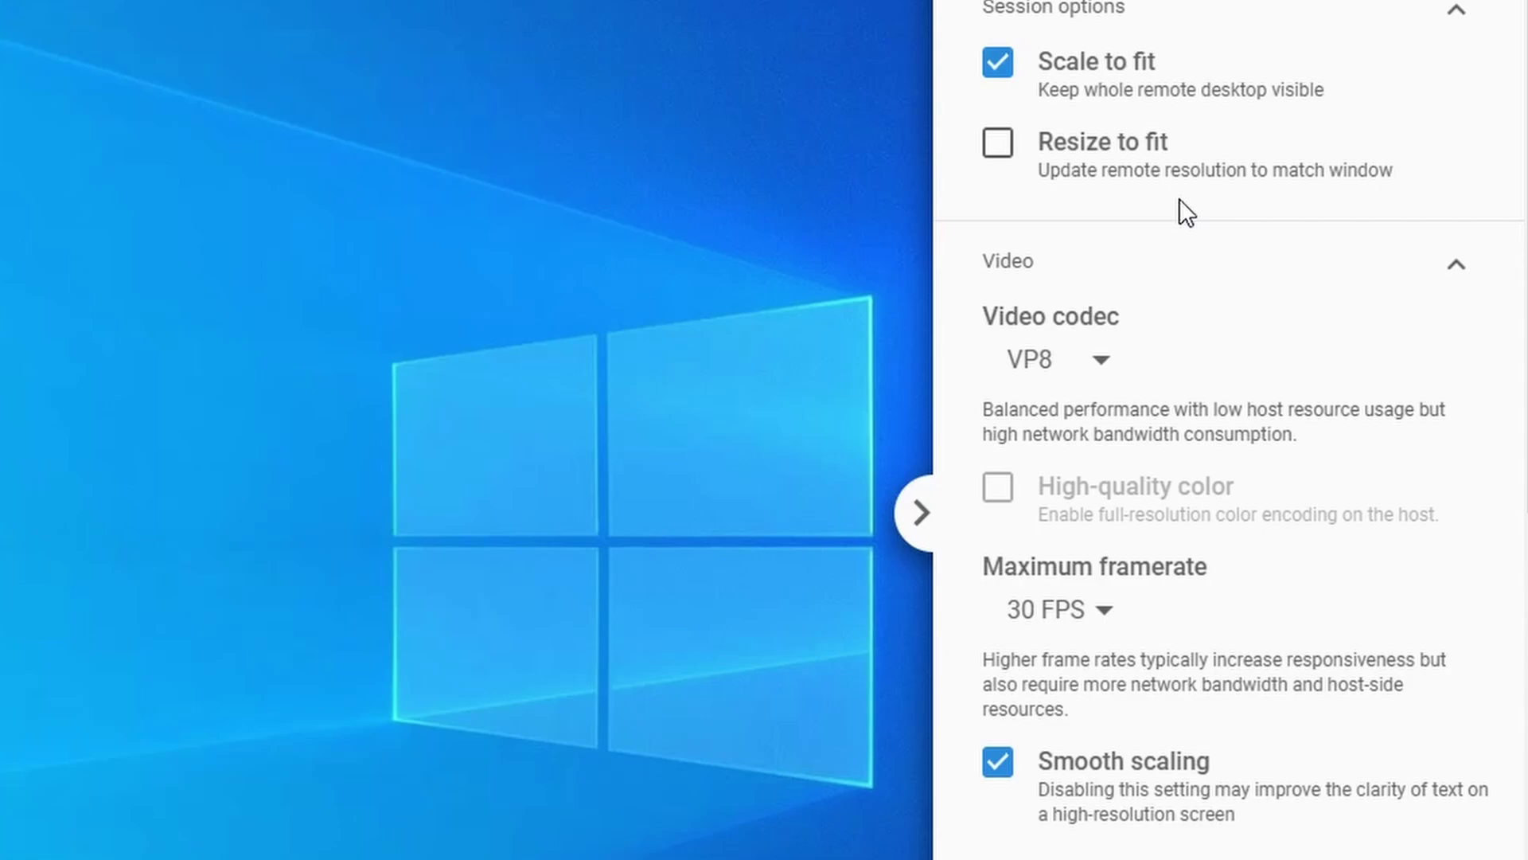
Keep VP8 as the video codec and start uploading a file to the remote computer under Data transfer
click(1103, 365)
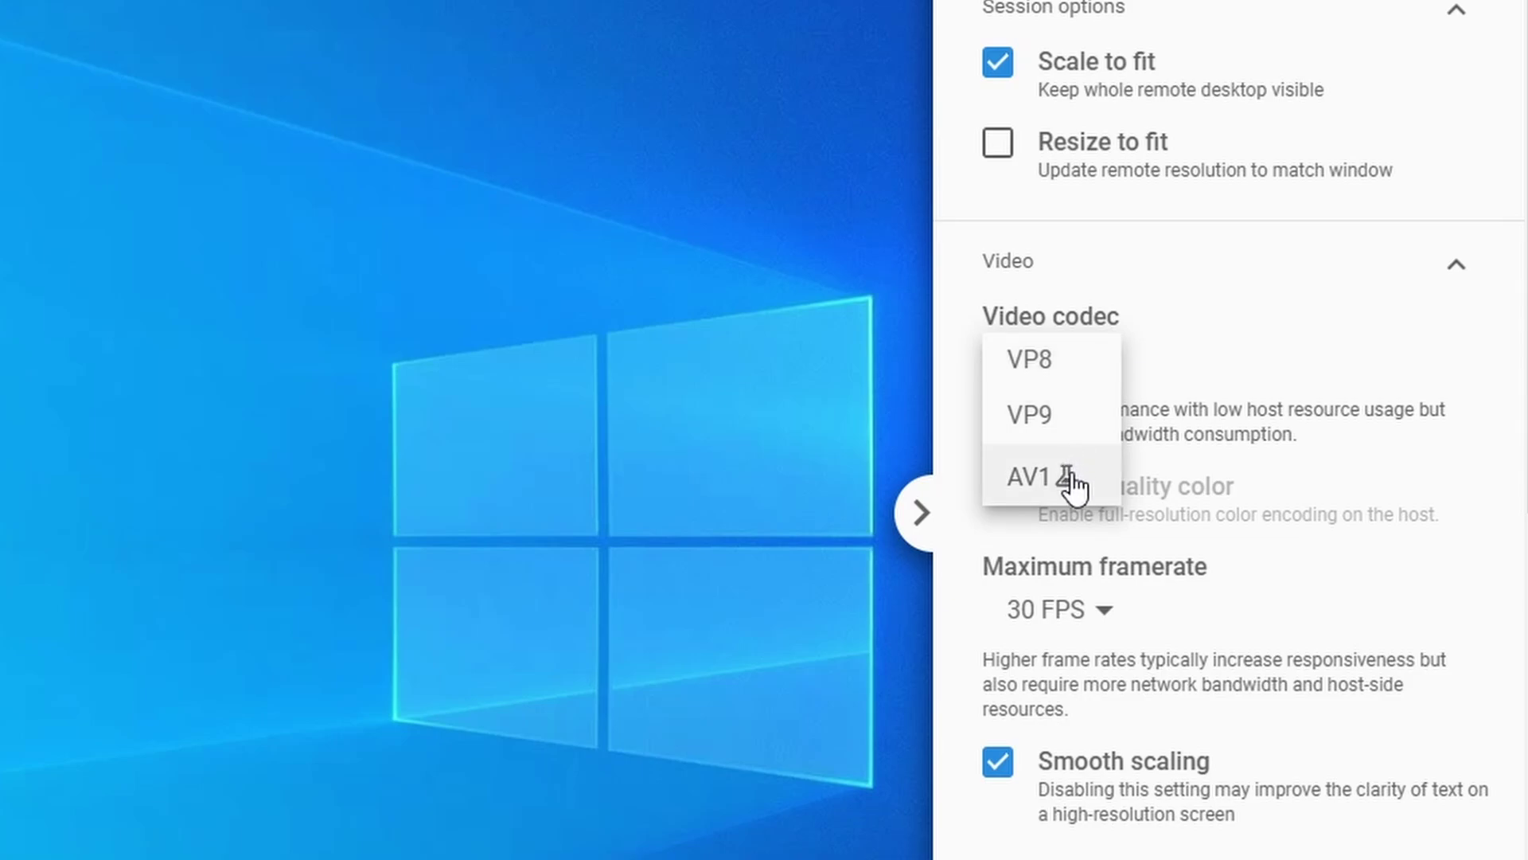
click(1162, 364)
scroll(1274, 751, down, 3)
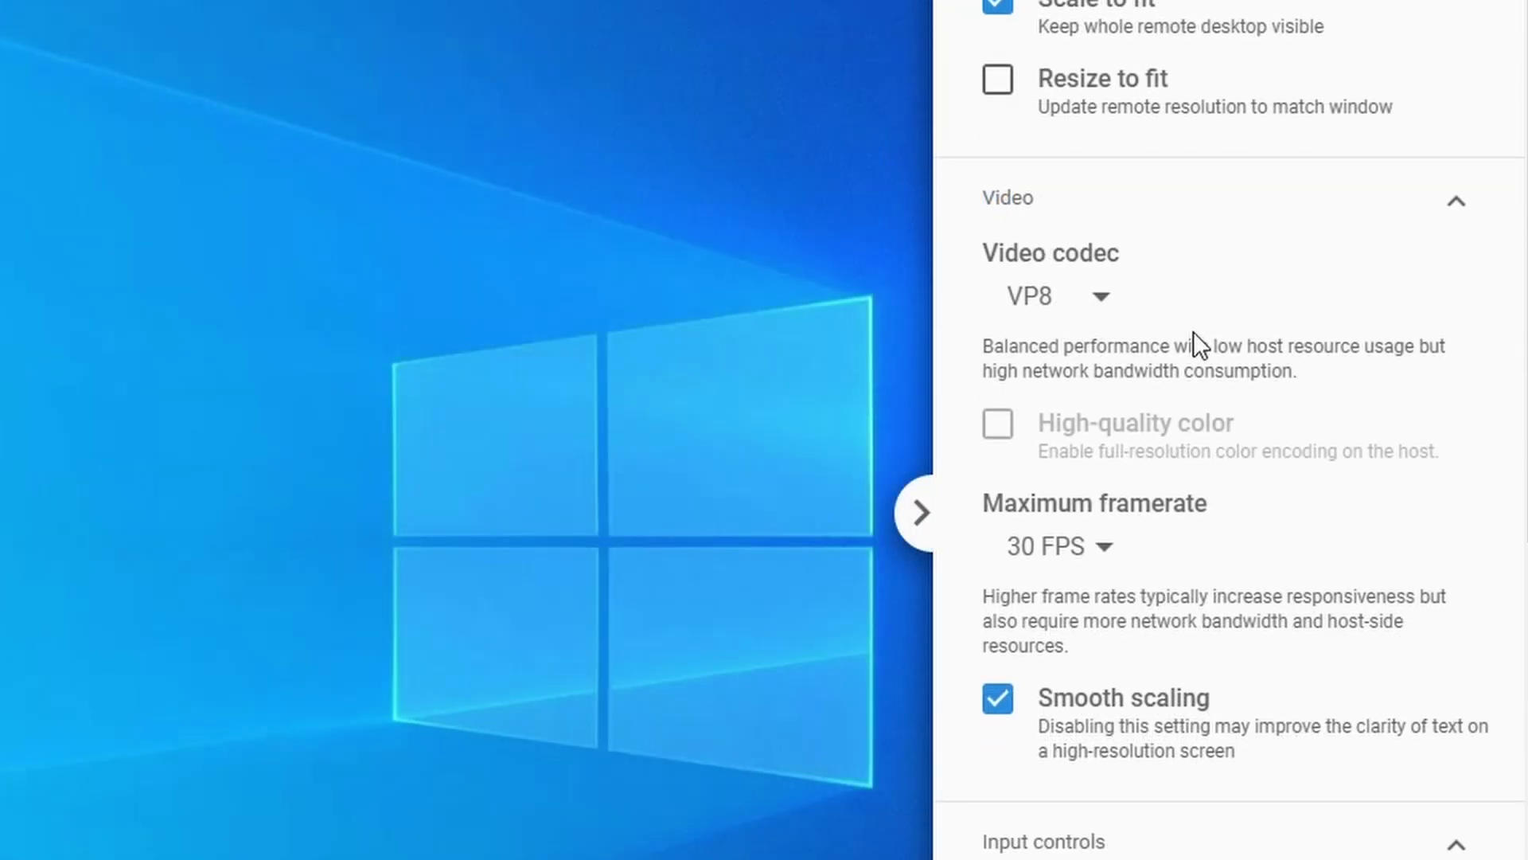
scroll(1193, 331, down, 3)
scroll(1195, 341, down, 1)
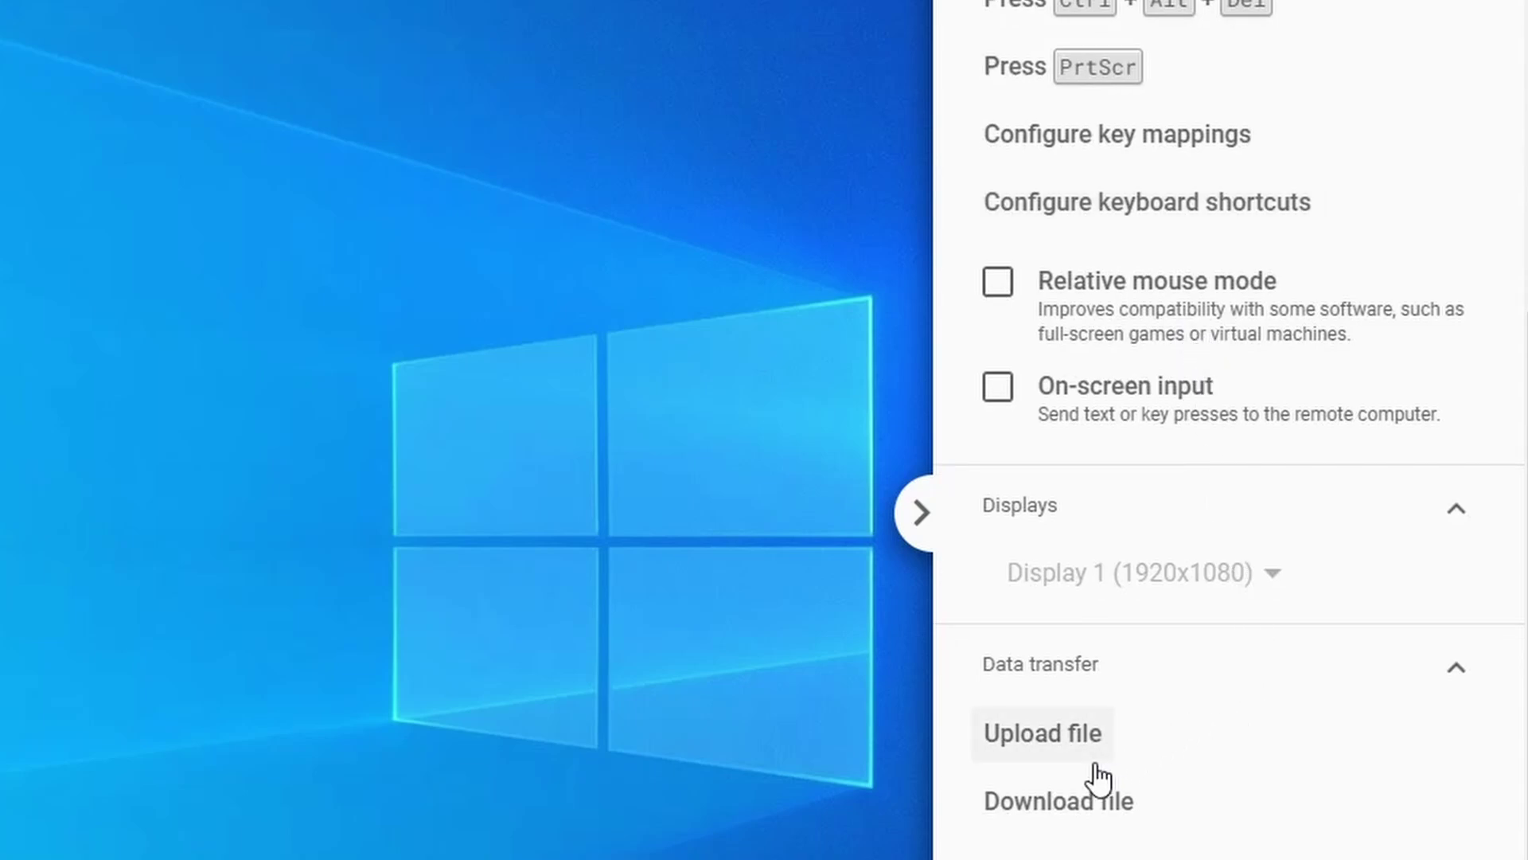
click(1057, 746)
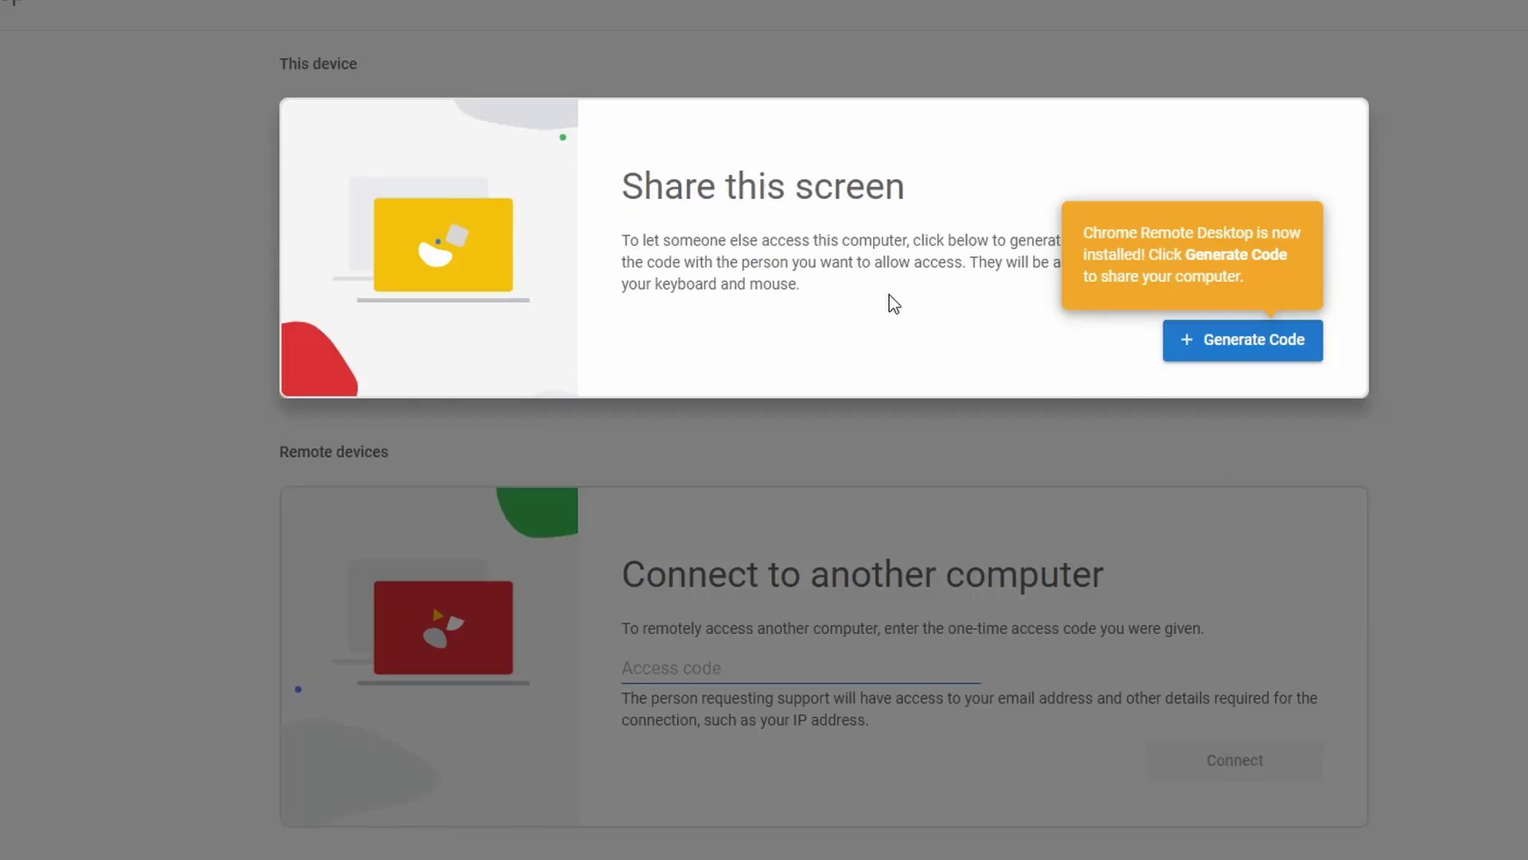
Generate a one-time screen-sharing code, then move to the Access code field under Connect to another computer
click(1243, 341)
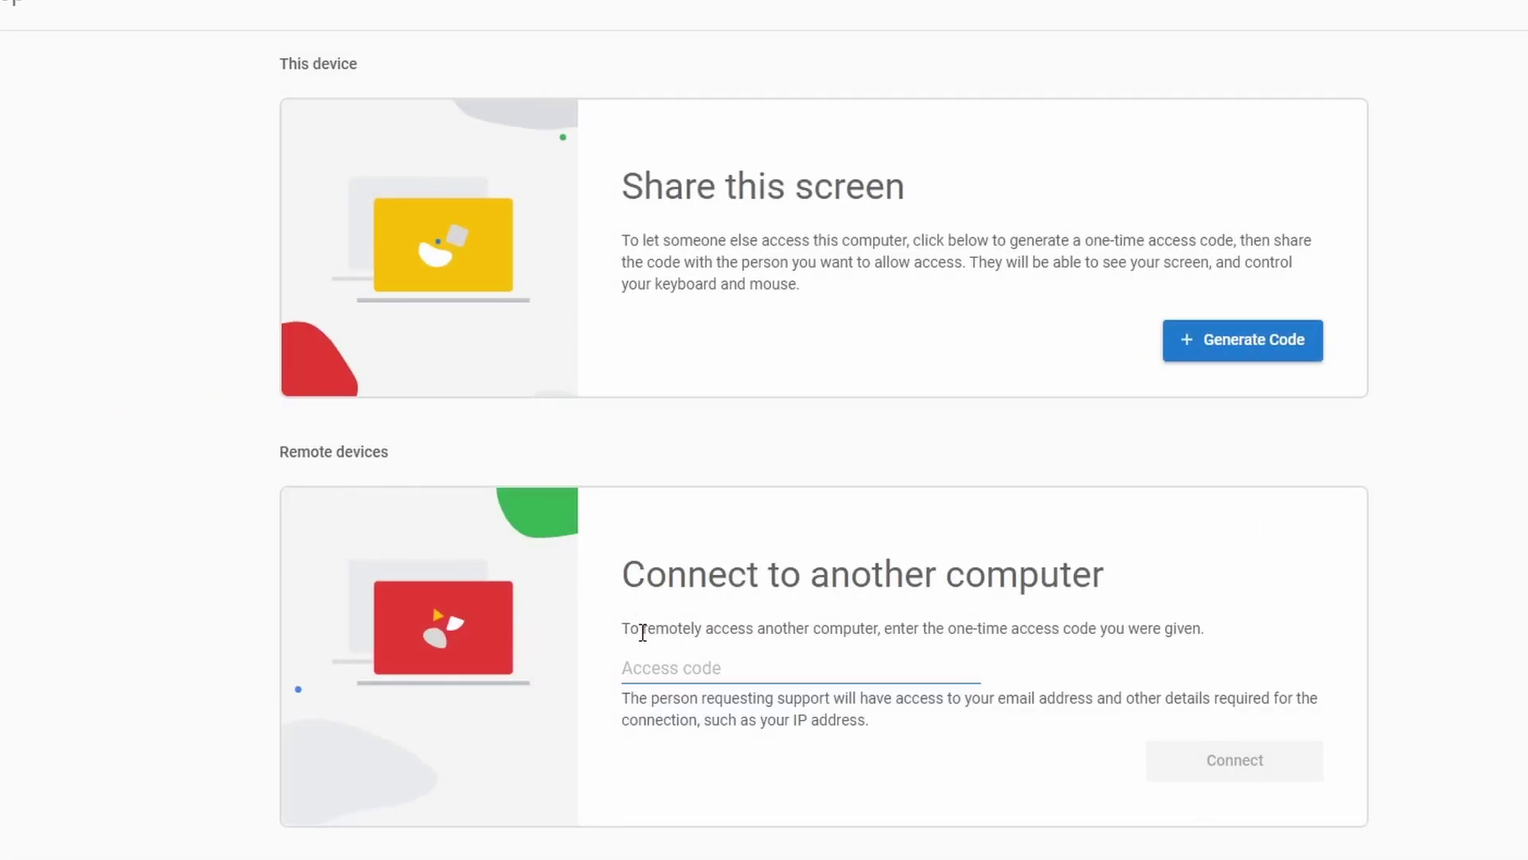
click(650, 659)
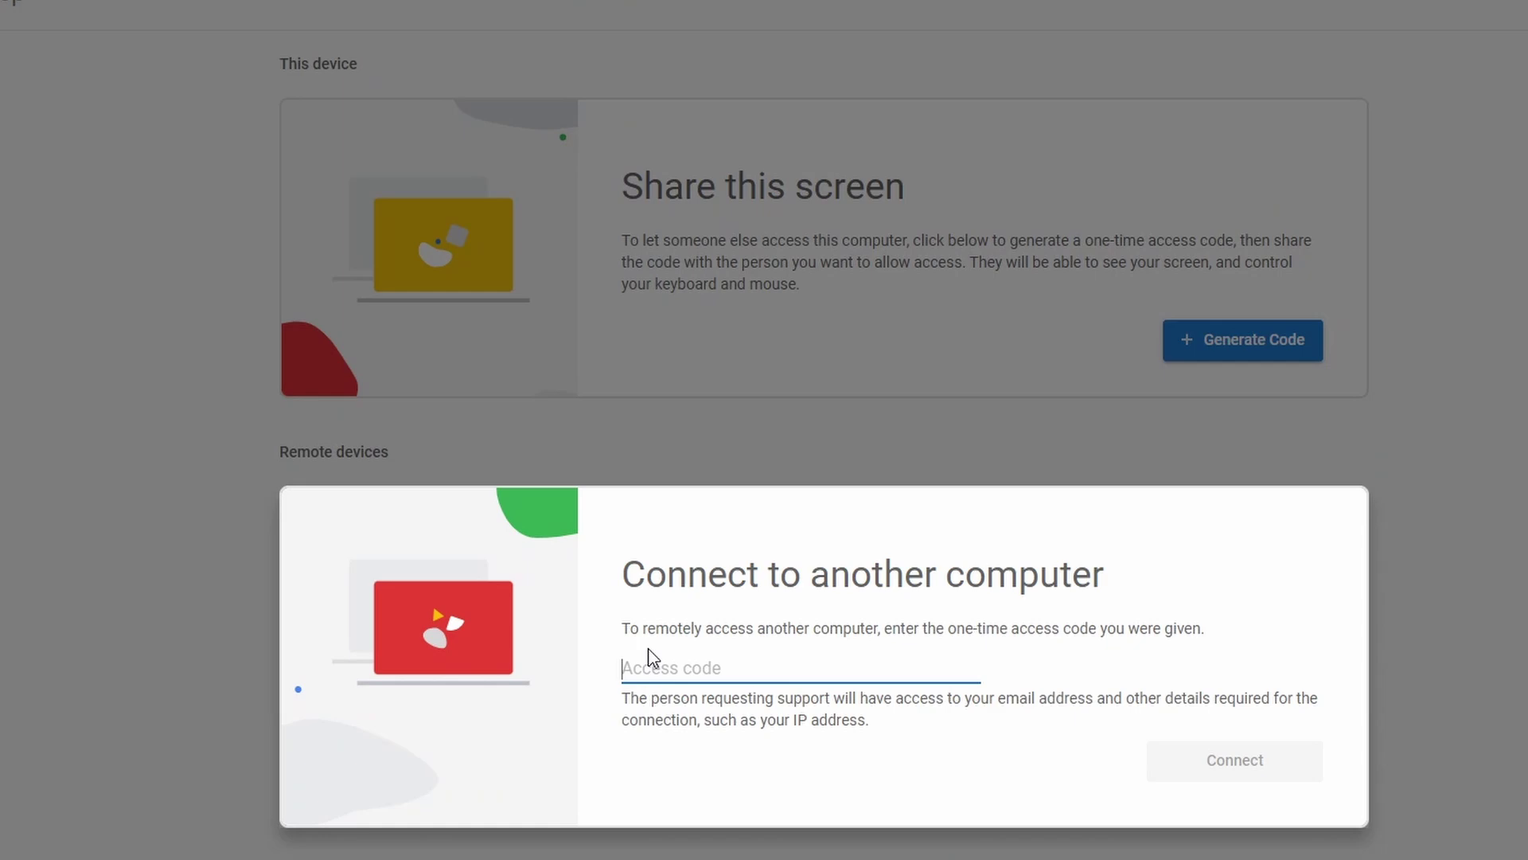
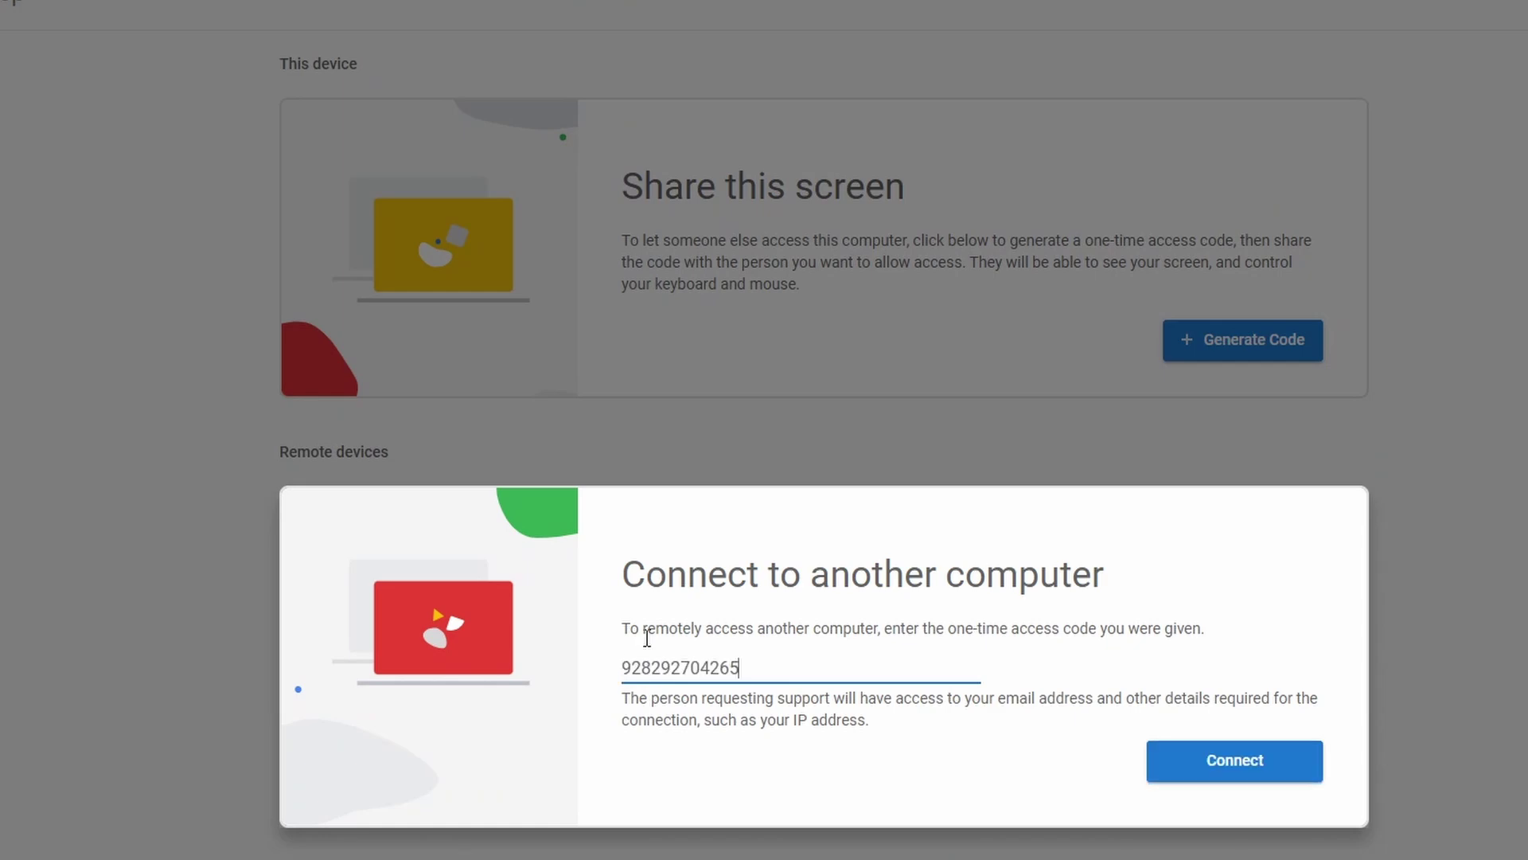
click(1233, 770)
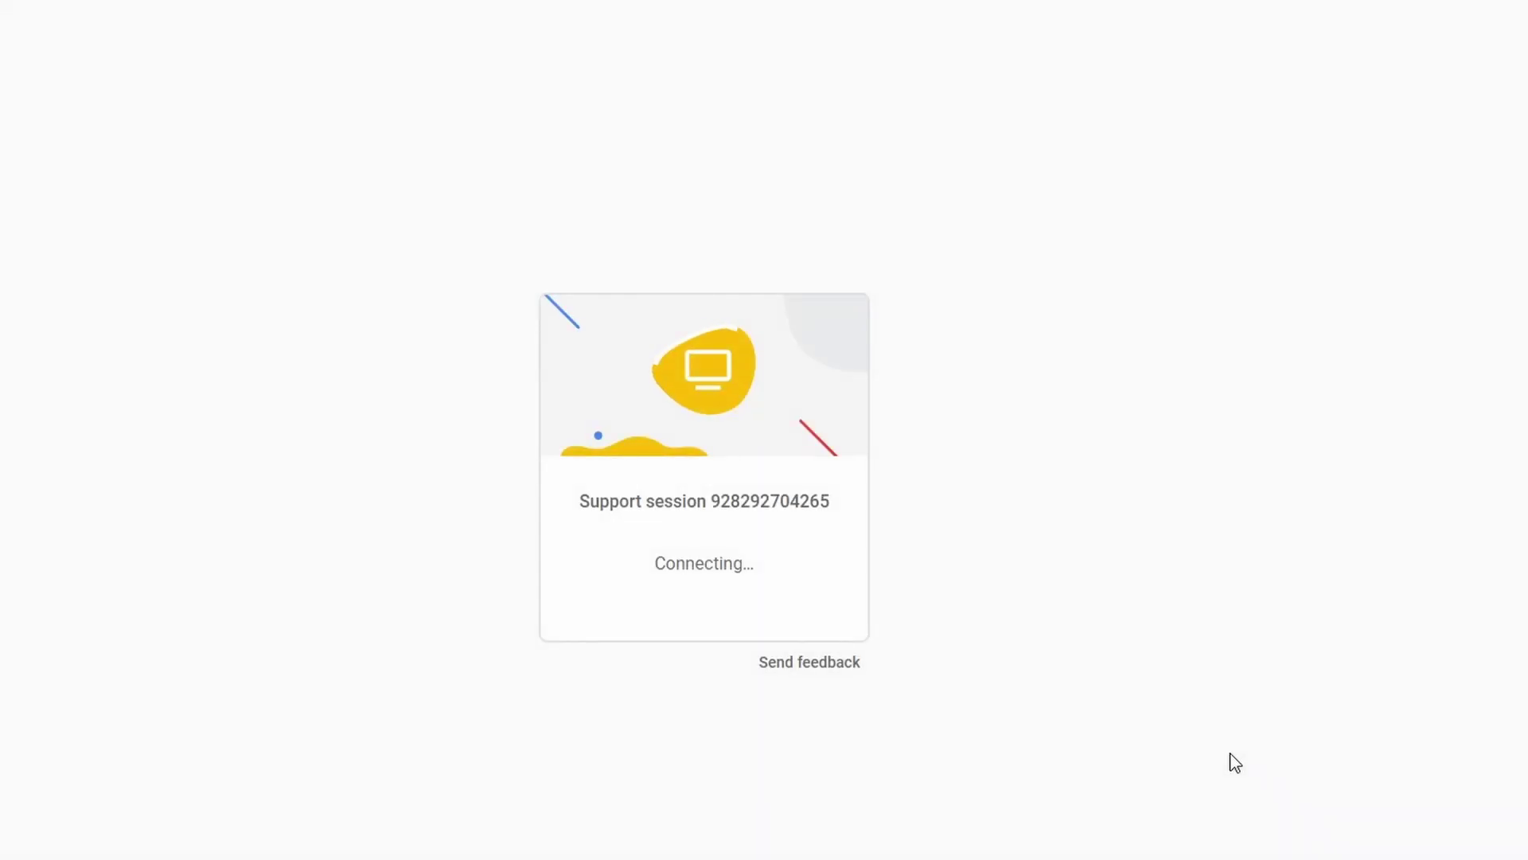